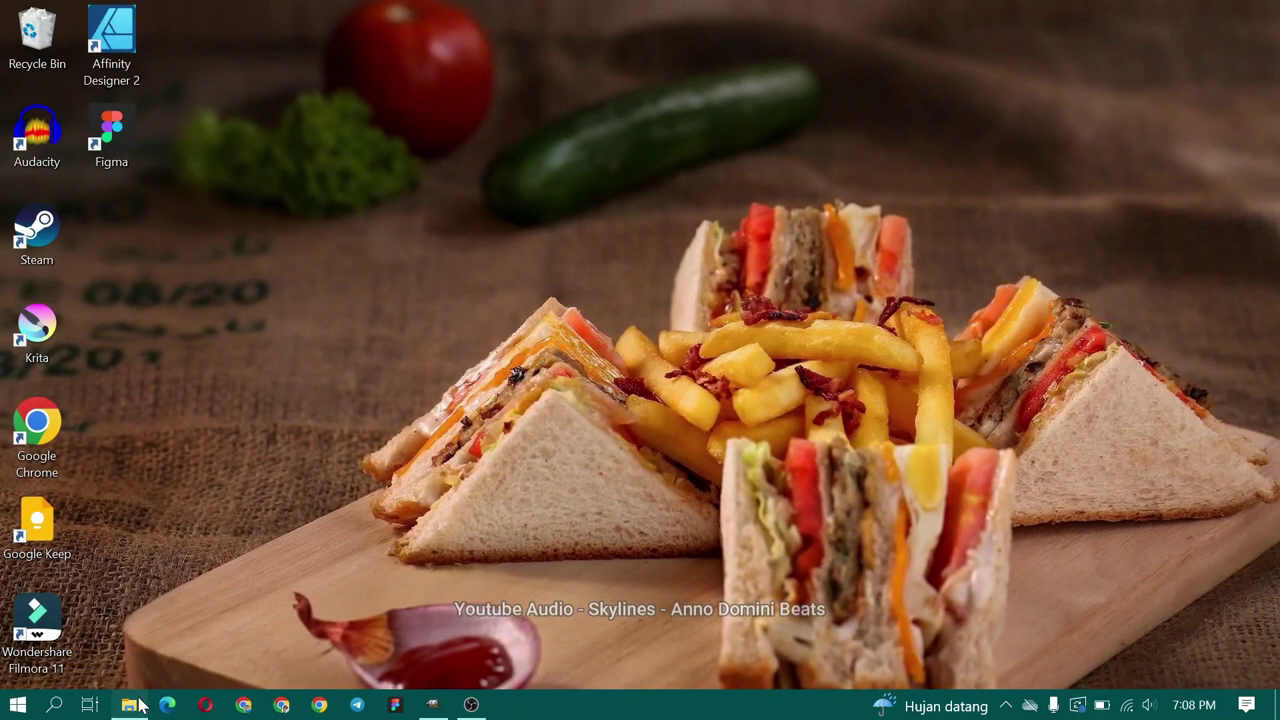
# - Preview Signature-01 and Signature-02 from the Footage folder in Photos, then close the viewer
pyautogui.click(129, 705)
pyautogui.doubleClick(587, 262)
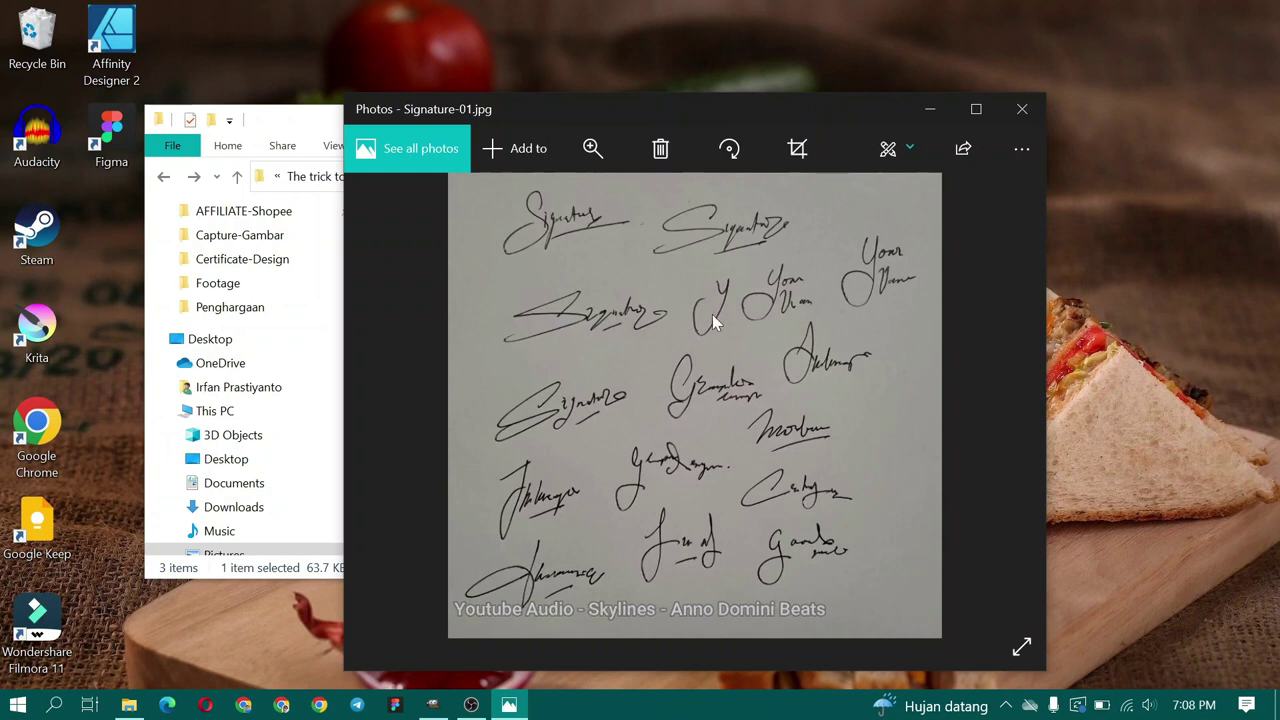
pyautogui.click(1022, 109)
pyautogui.doubleClick(700, 252)
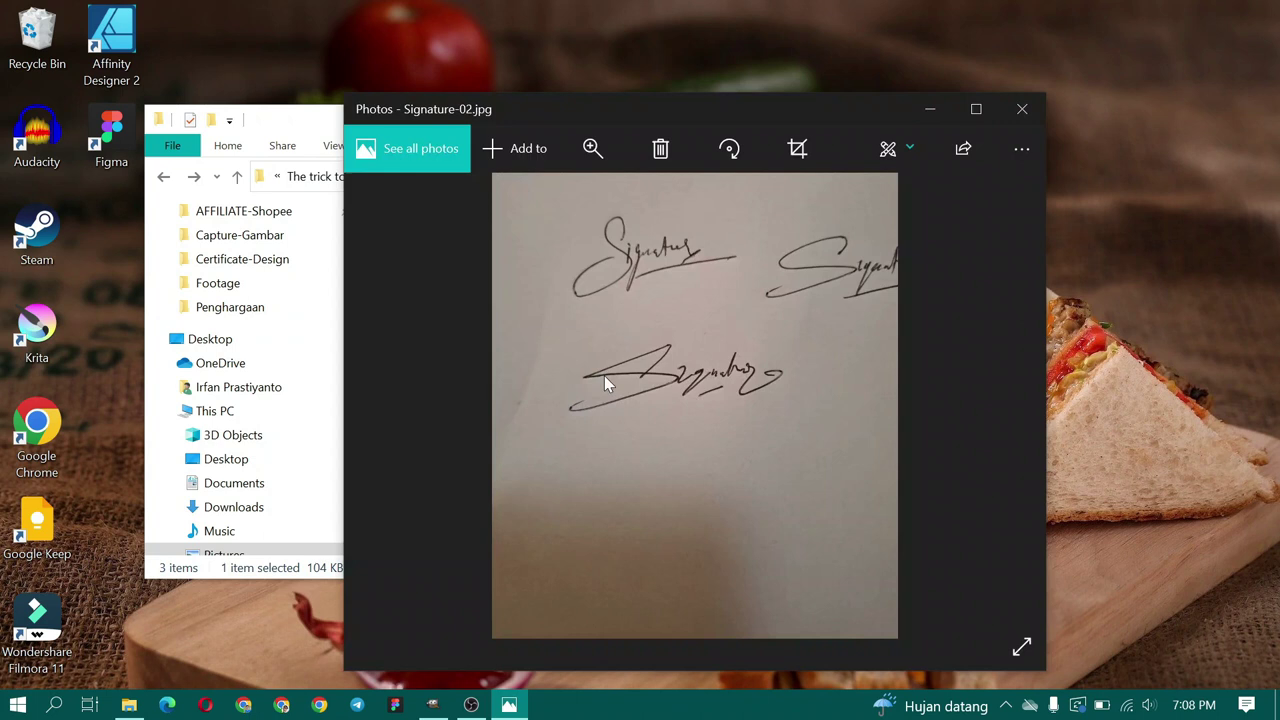
pyautogui.click(1022, 109)
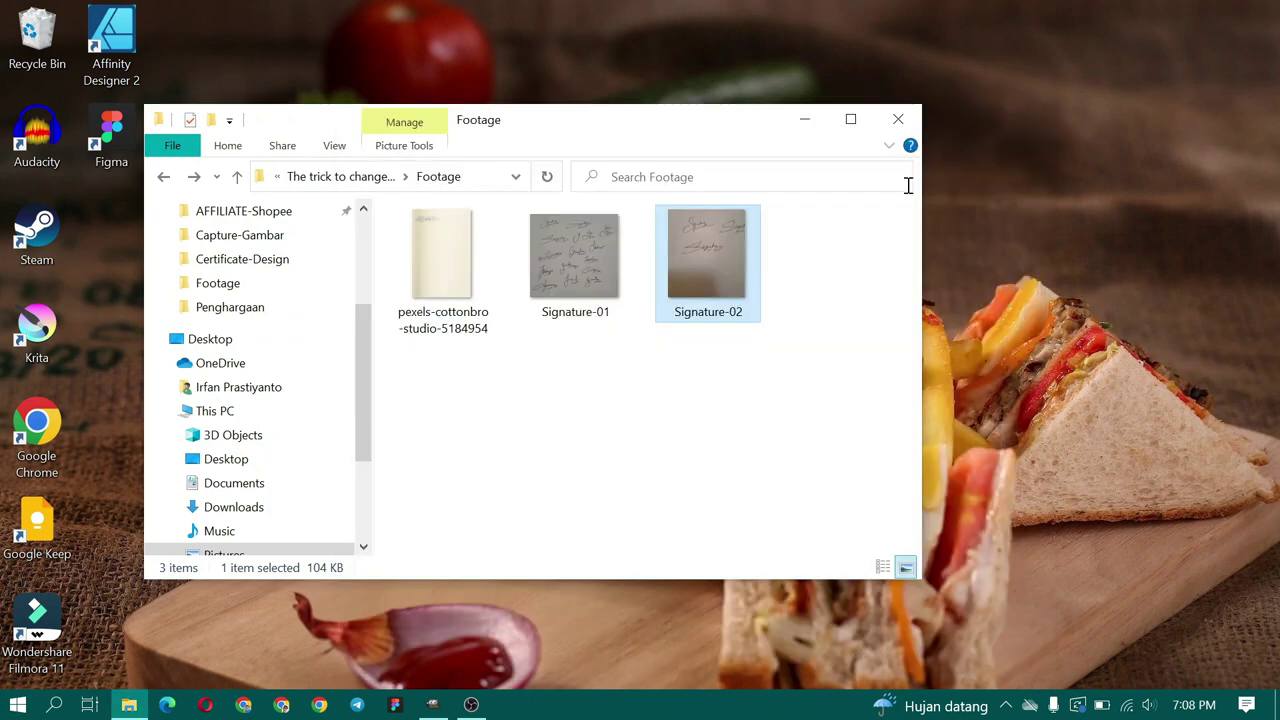
# - Drag Signature-02.jpg from File Explorer into GIMP to open it as a 960x1102 image
pyautogui.moveTo(689, 280); pyautogui.dragTo(484, 580)
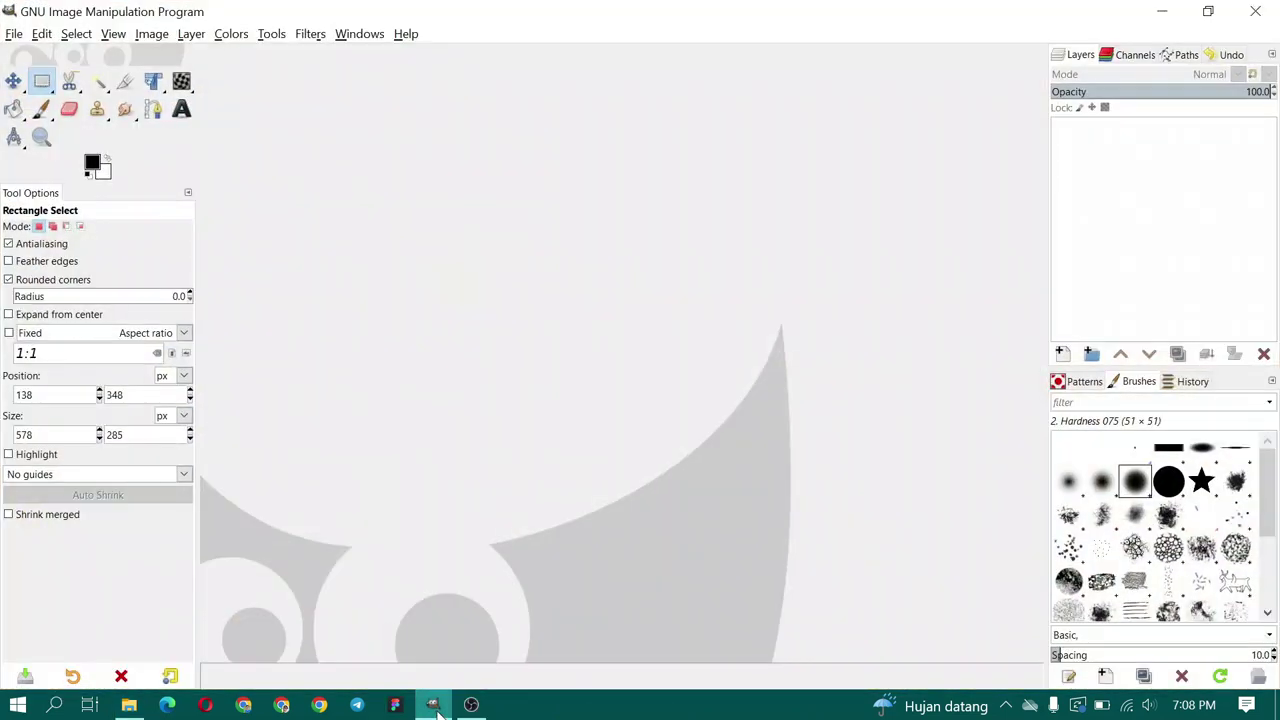
pyautogui.moveTo(484, 580)
pyautogui.mouseDown()
pyautogui.moveTo(492, 492)
pyautogui.moveTo(520, 454)
pyautogui.mouseUp()
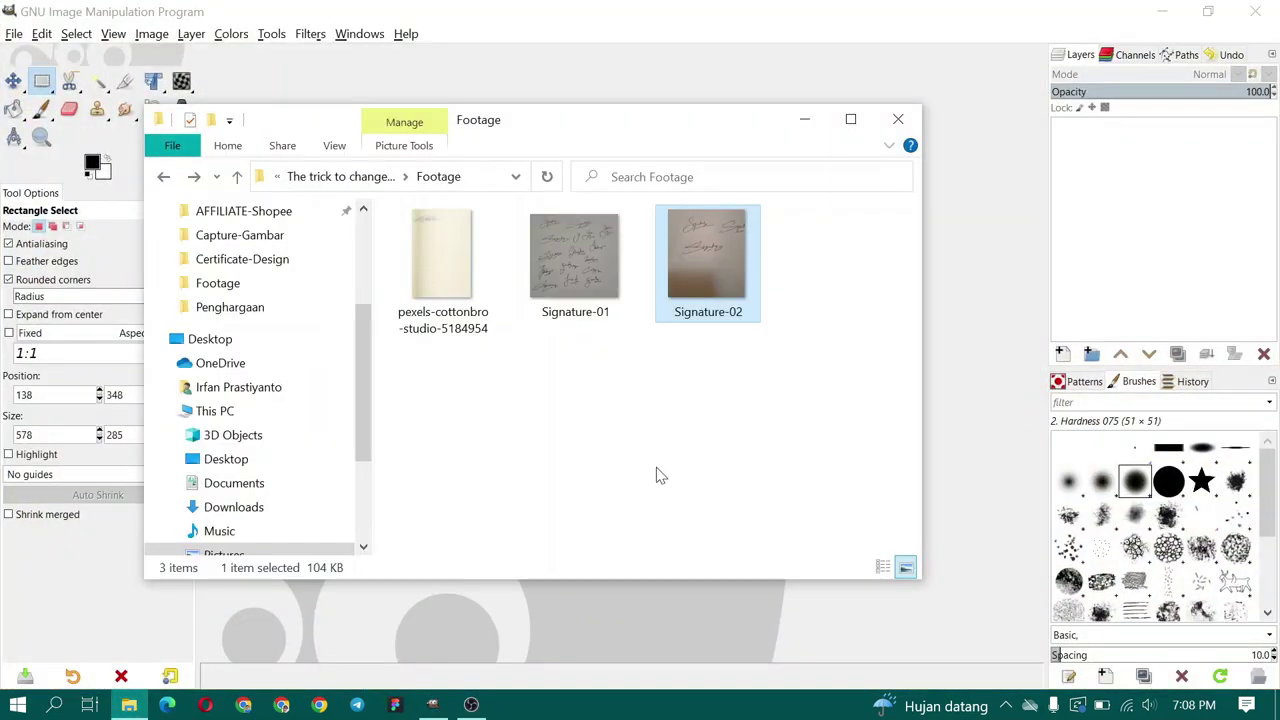
pyautogui.moveTo(483, 555)
pyautogui.mouseDown()
pyautogui.moveTo(730, 290)
pyautogui.moveTo(997, 333)
pyautogui.mouseUp()
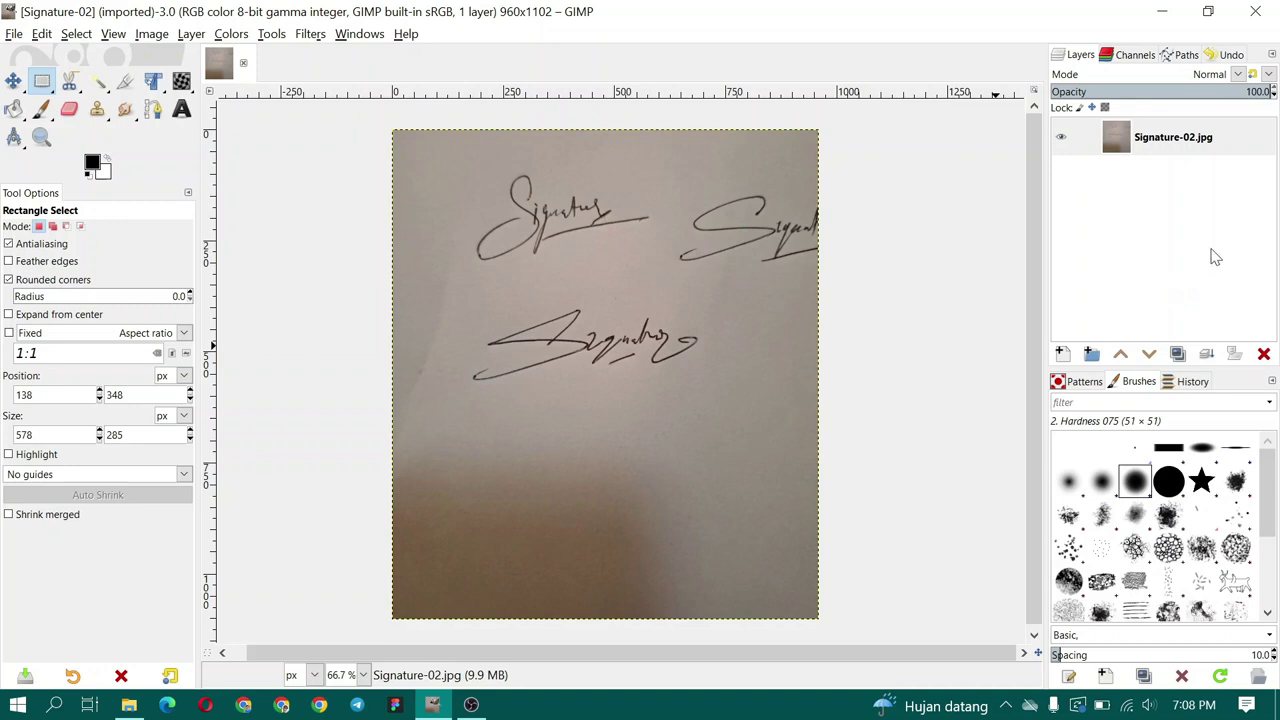
# - Rename the photo layer to 'Backup' and give it an alpha channel
pyautogui.doubleClick(1186, 140)
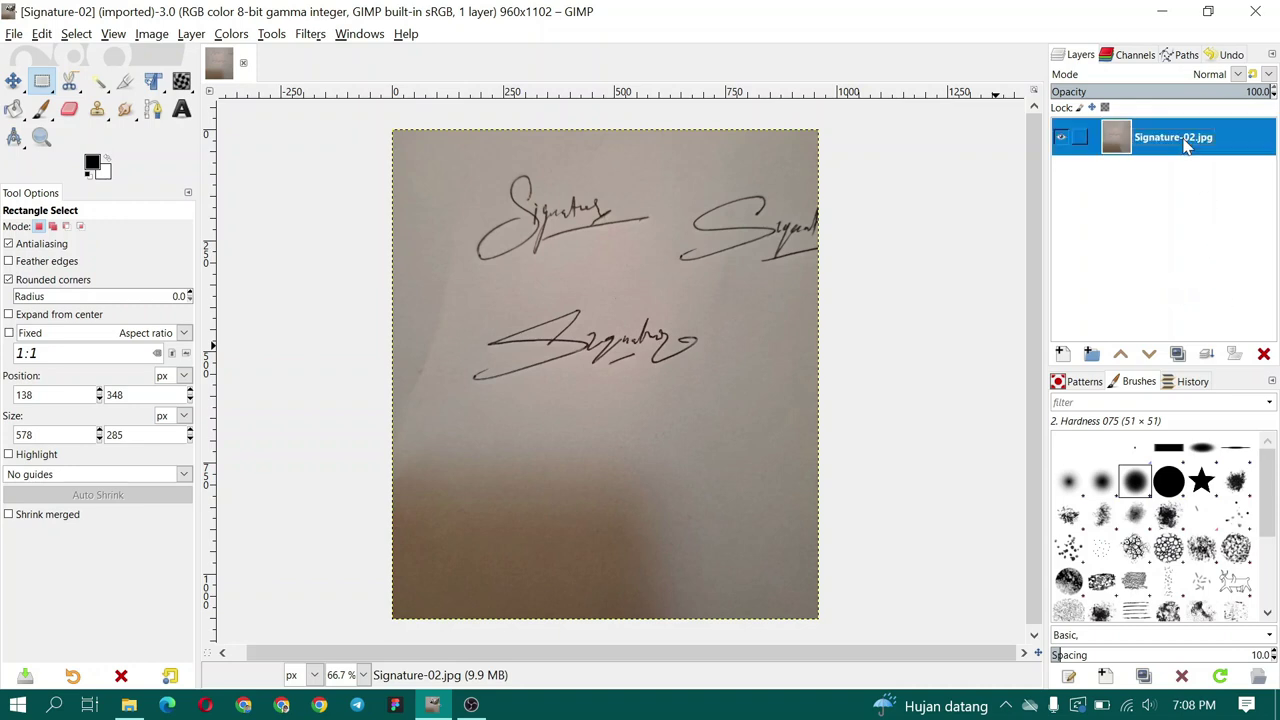
pyautogui.write('Backu')
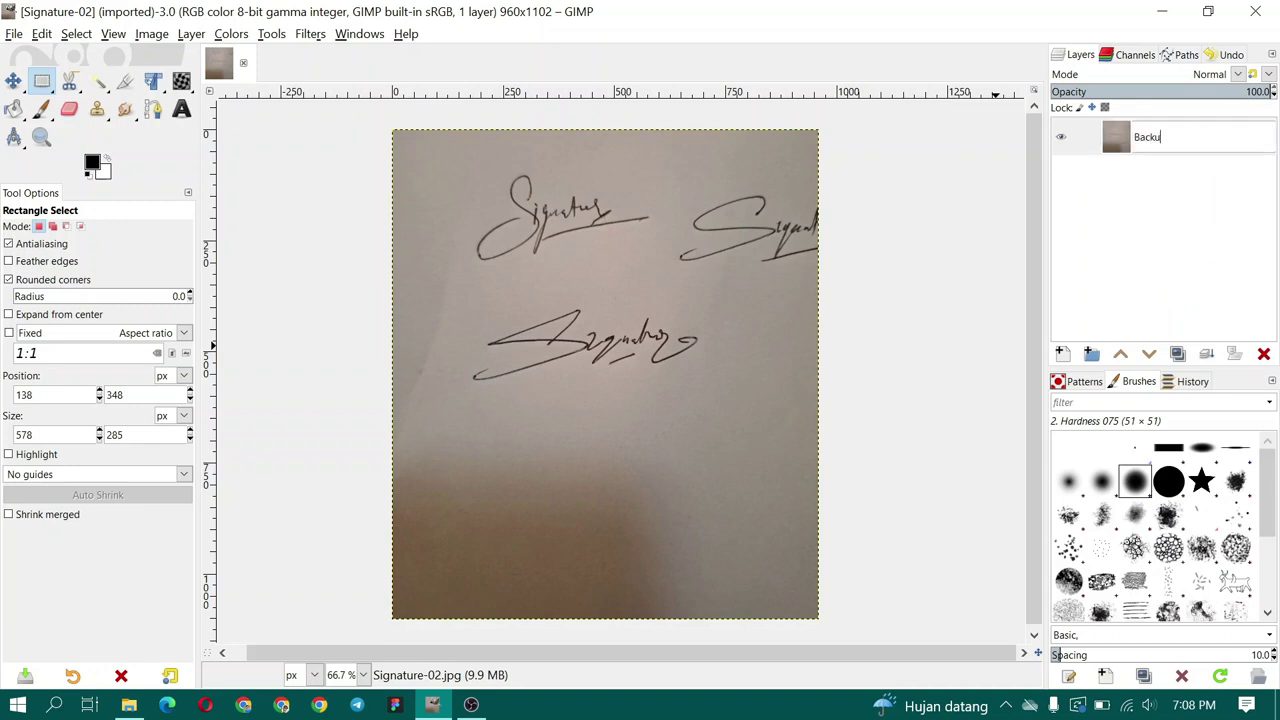
pyautogui.write('p')
pyautogui.press('Return')
pyautogui.rightClick(1185, 145)
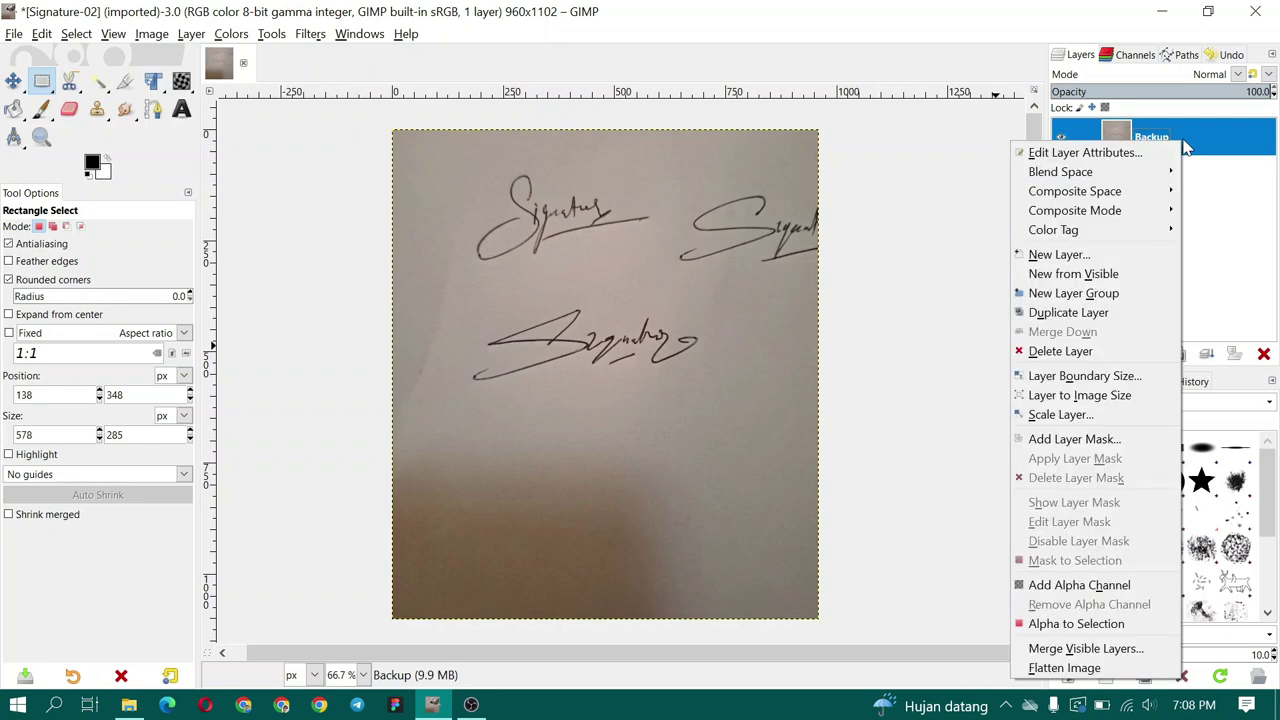
pyautogui.click(1126, 589)
# - Duplicate the Backup layer and rename the copy 'Your-Signature'
pyautogui.click(1177, 354)
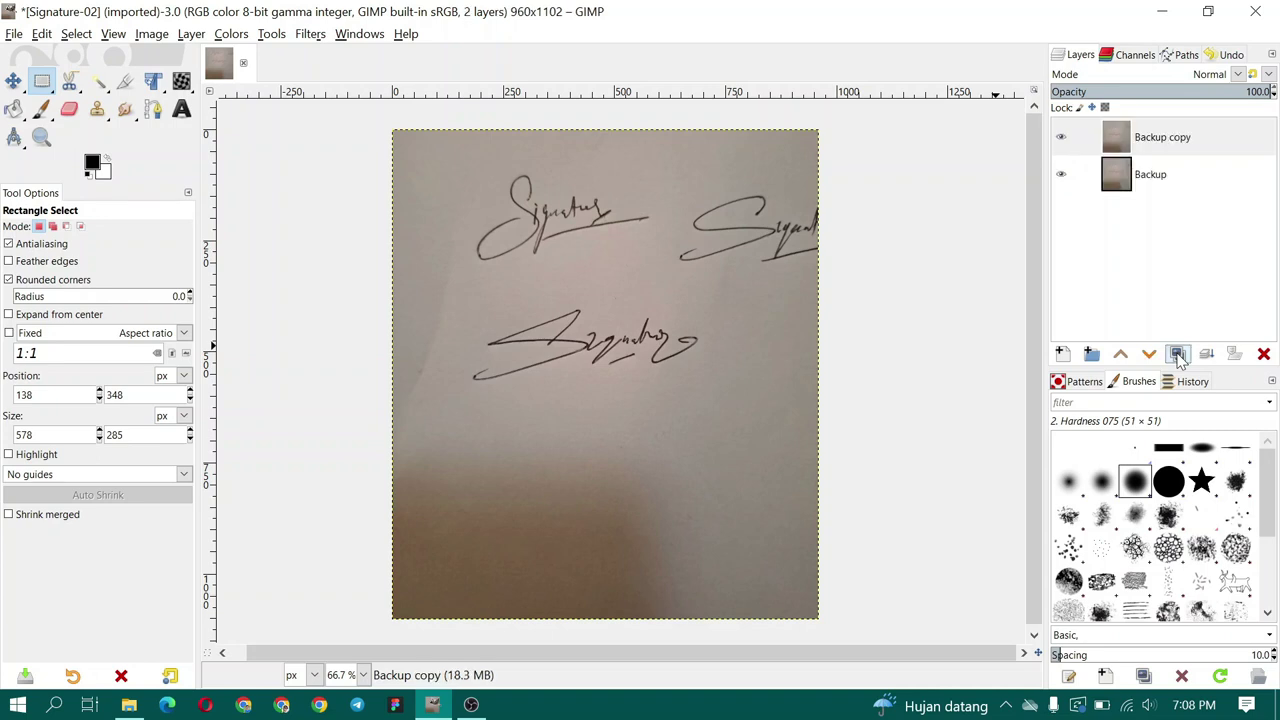
pyautogui.doubleClick(1182, 144)
pyautogui.write('Your-Signature')
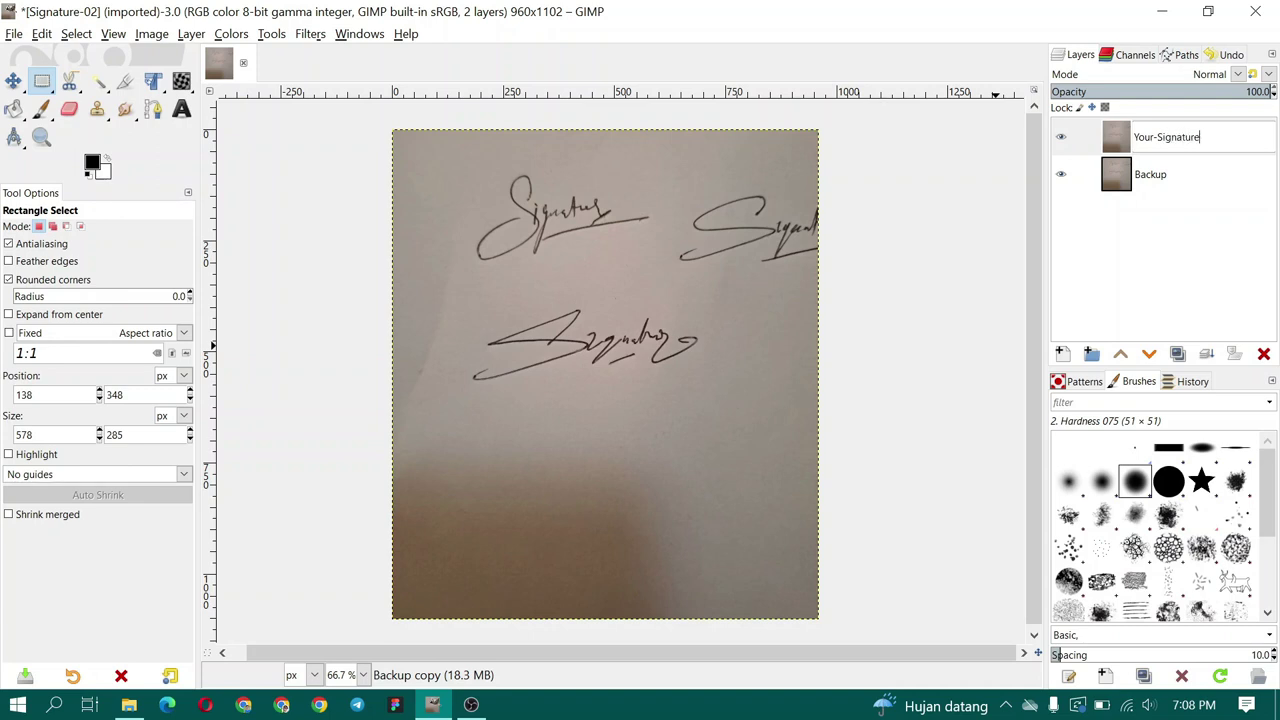
pyautogui.press('Return')
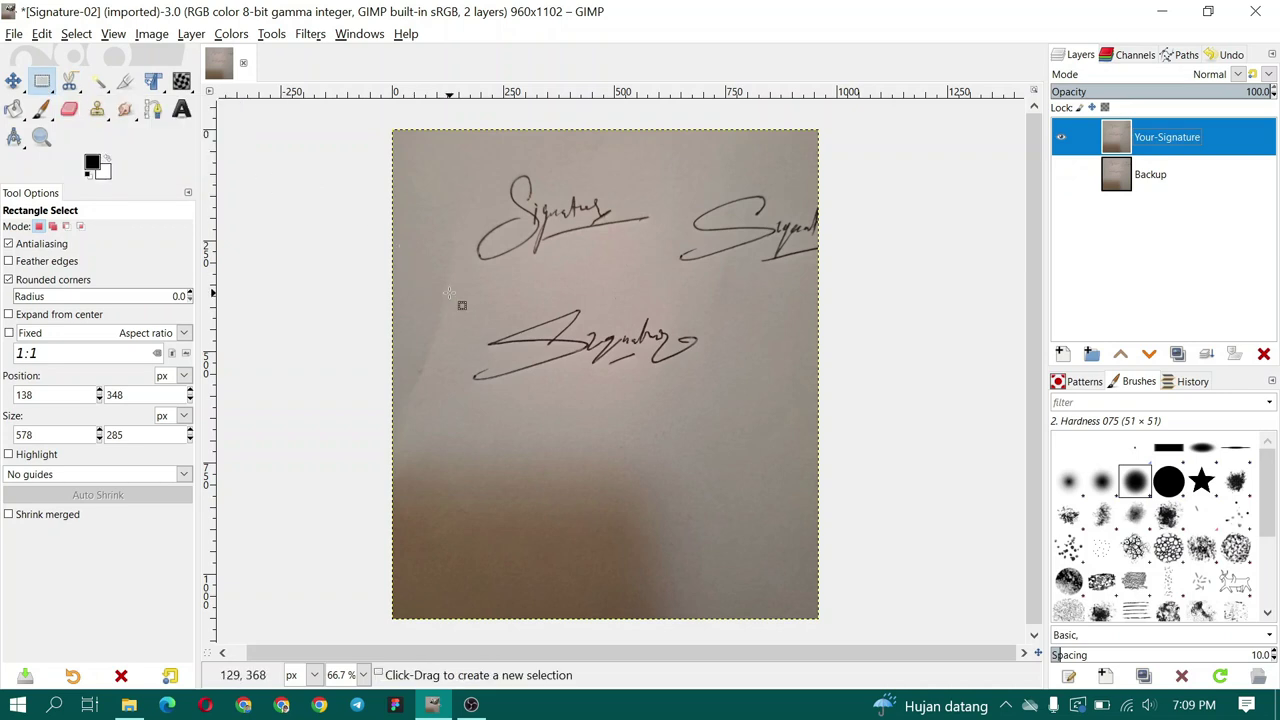
# - Crop to a rectangle around the lower signature (607x278), view at 100%, and deselect
pyautogui.moveTo(451, 284); pyautogui.dragTo(721, 406)
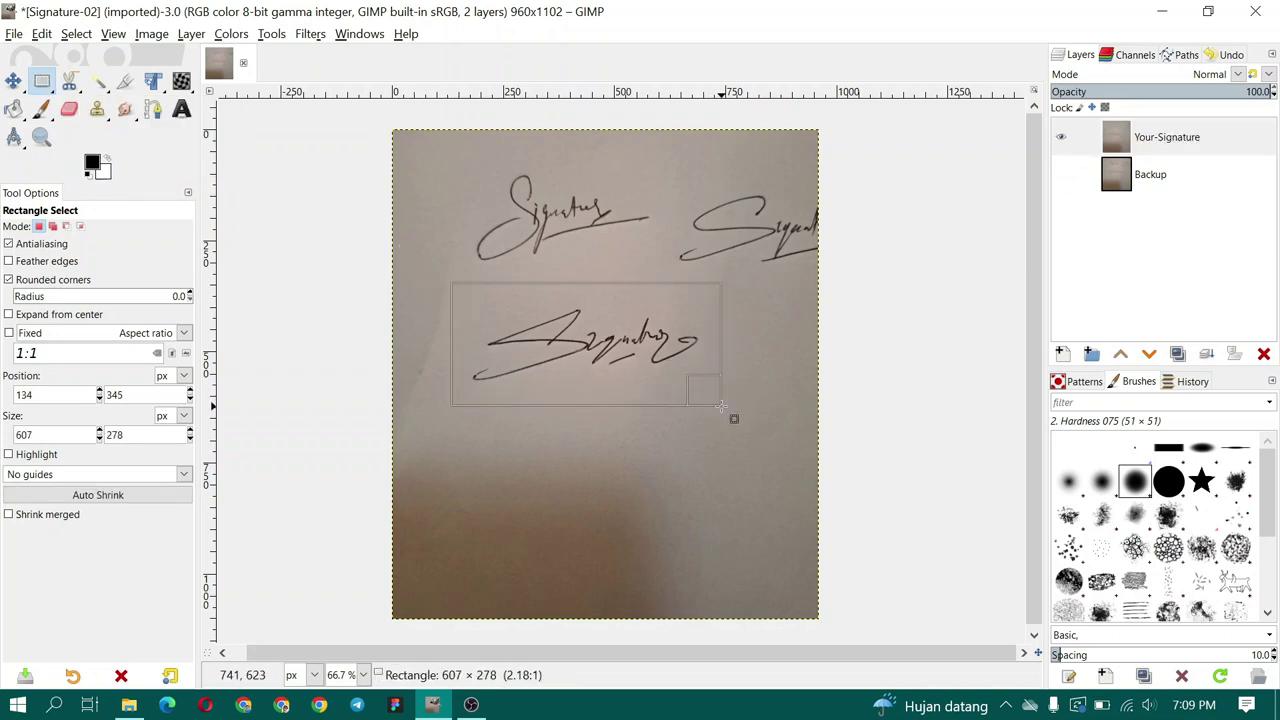
pyautogui.click(155, 35)
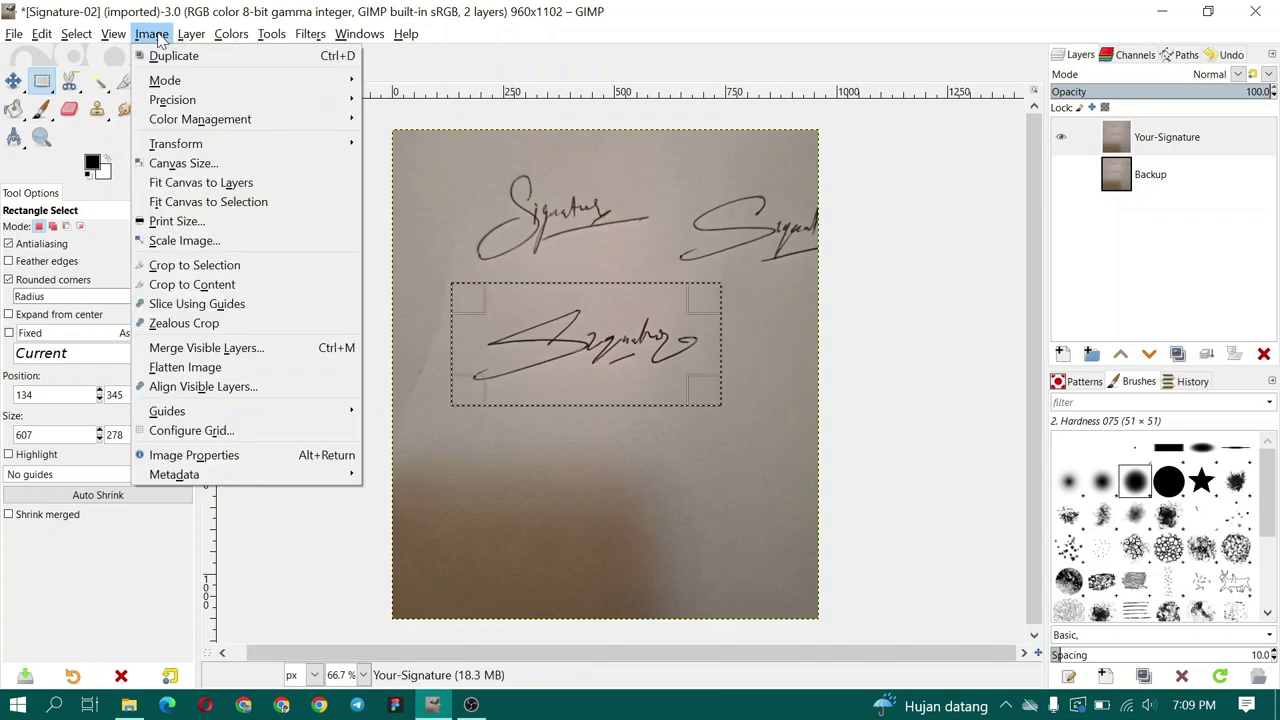
pyautogui.click(194, 265)
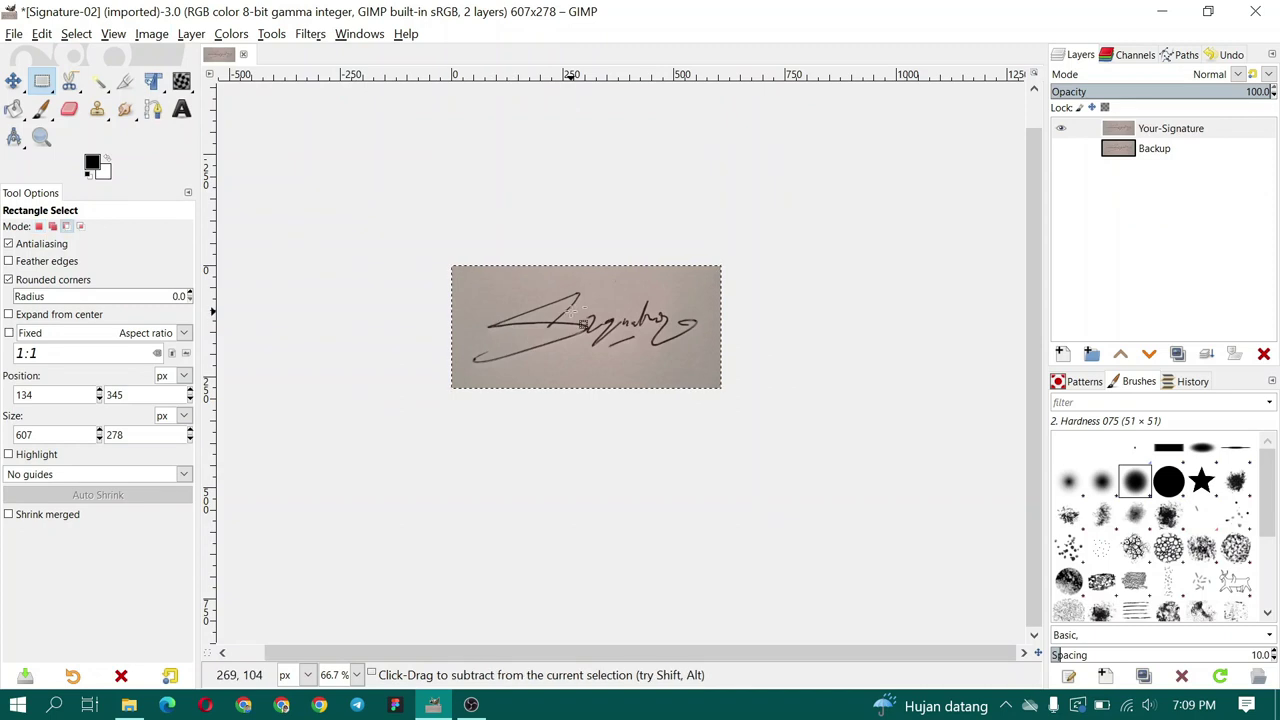
pyautogui.press('1')
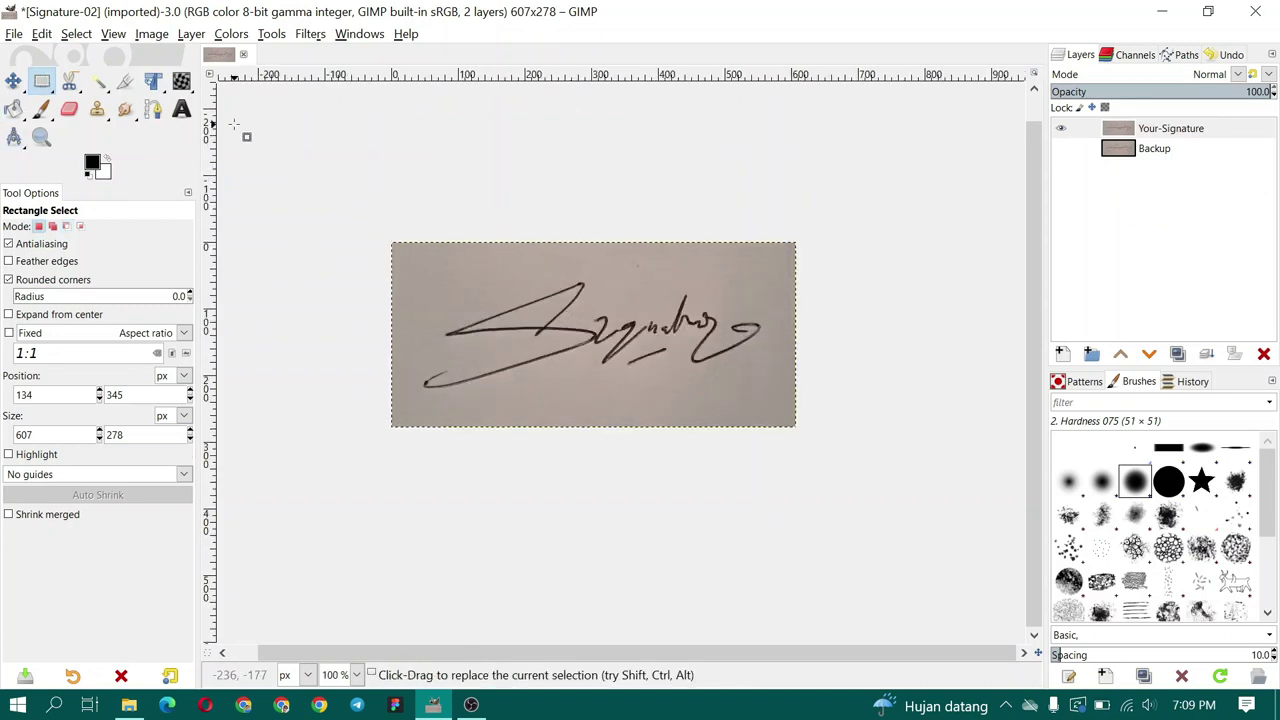
pyautogui.click(76, 33)
pyautogui.click(88, 74)
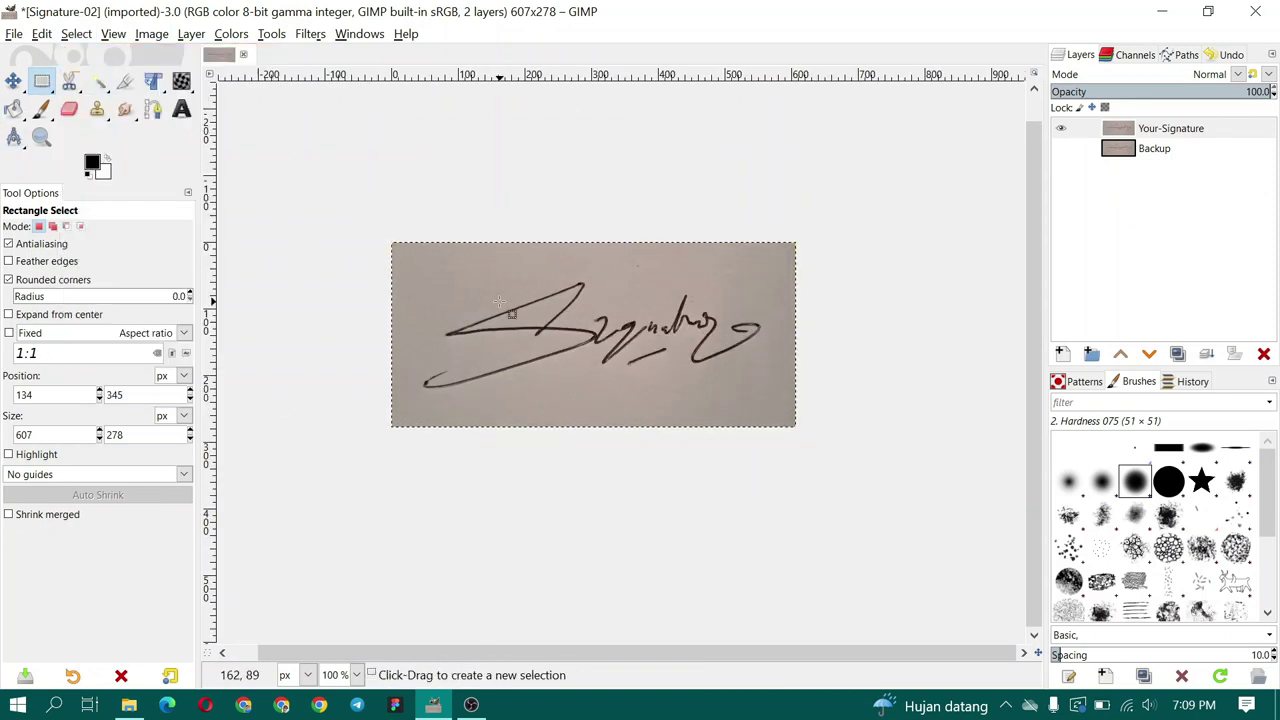
# - Apply Colors > Saturation with the scale set to 0.000 to make the layer greyscale
pyautogui.click(230, 34)
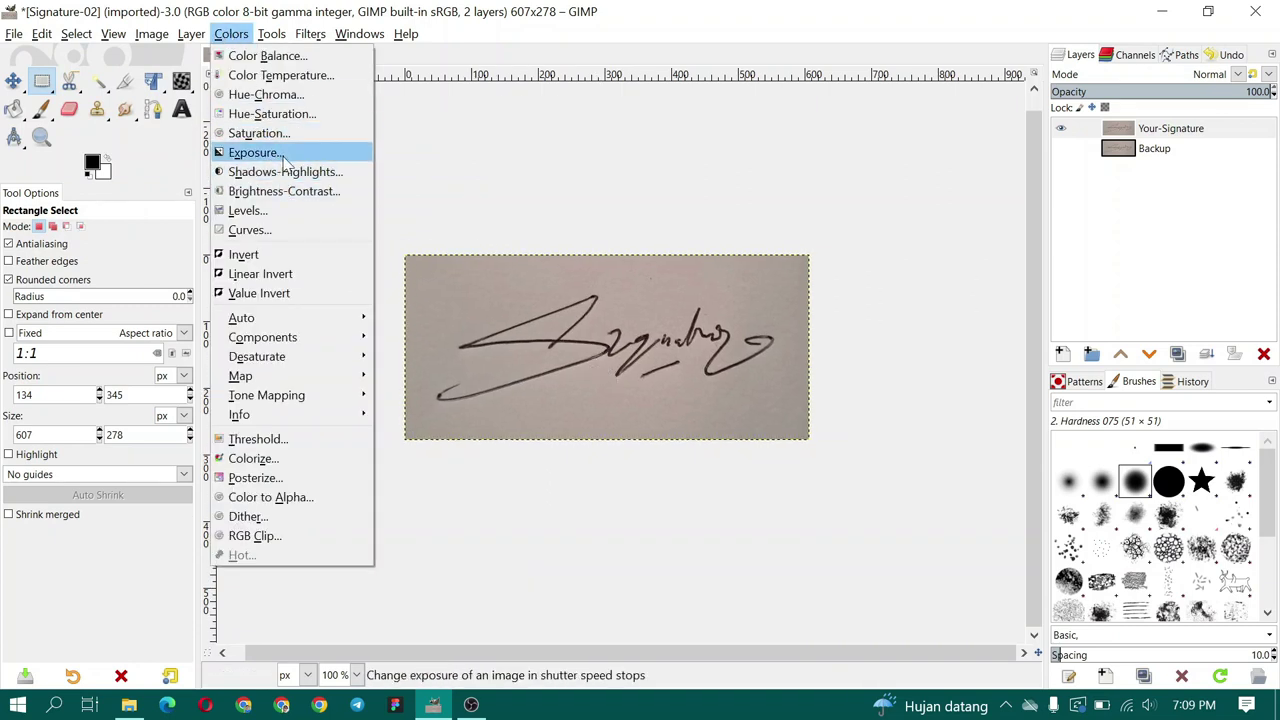
pyautogui.click(286, 133)
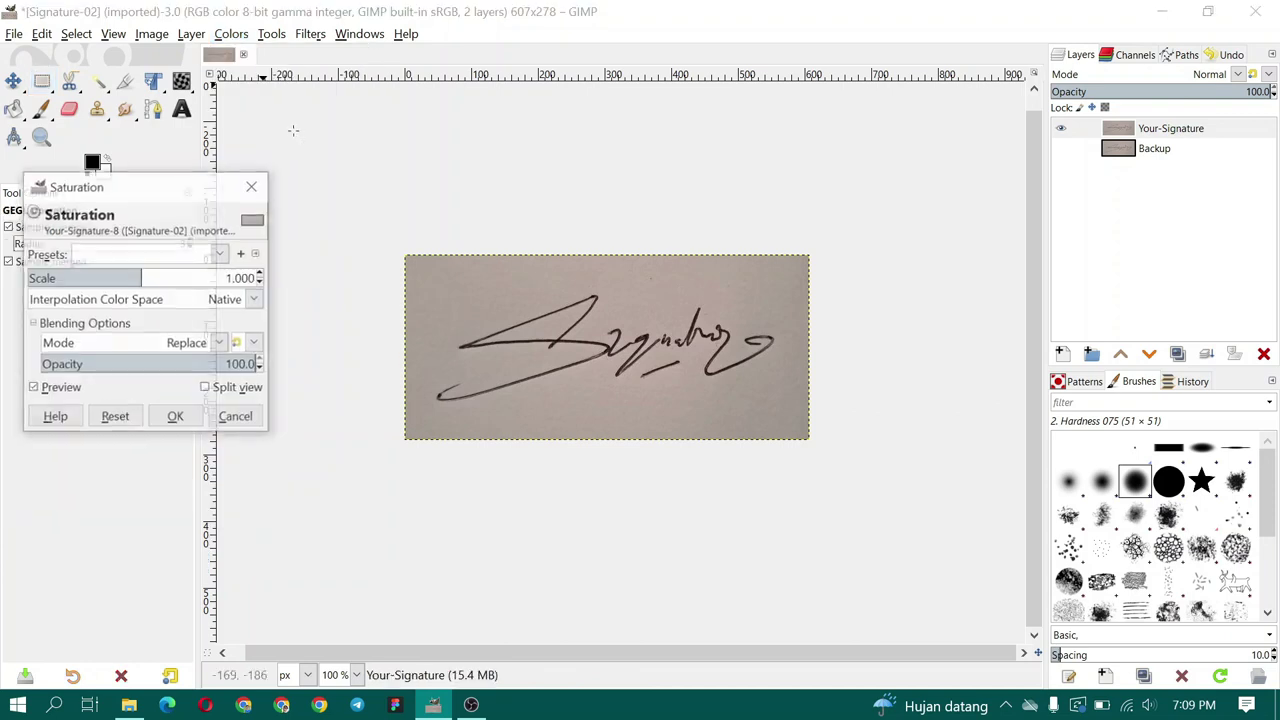
pyautogui.moveTo(137, 280); pyautogui.dragTo(3, 280)
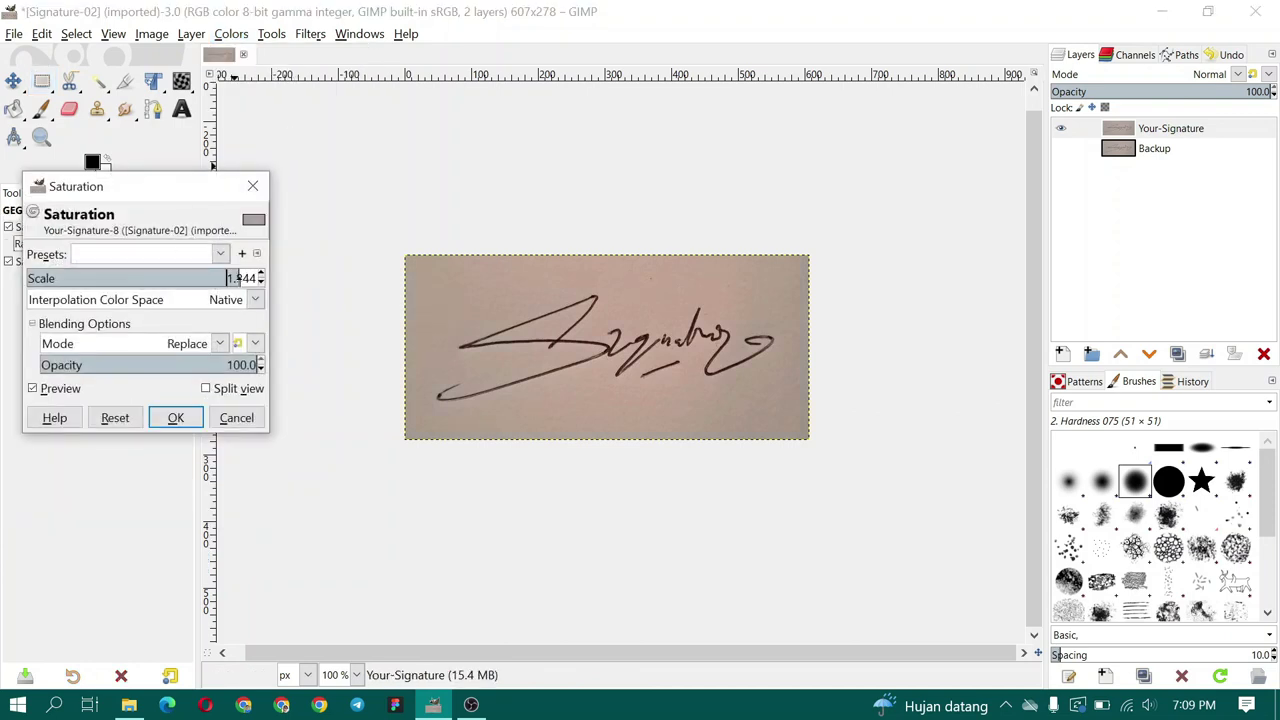
pyautogui.click(176, 420)
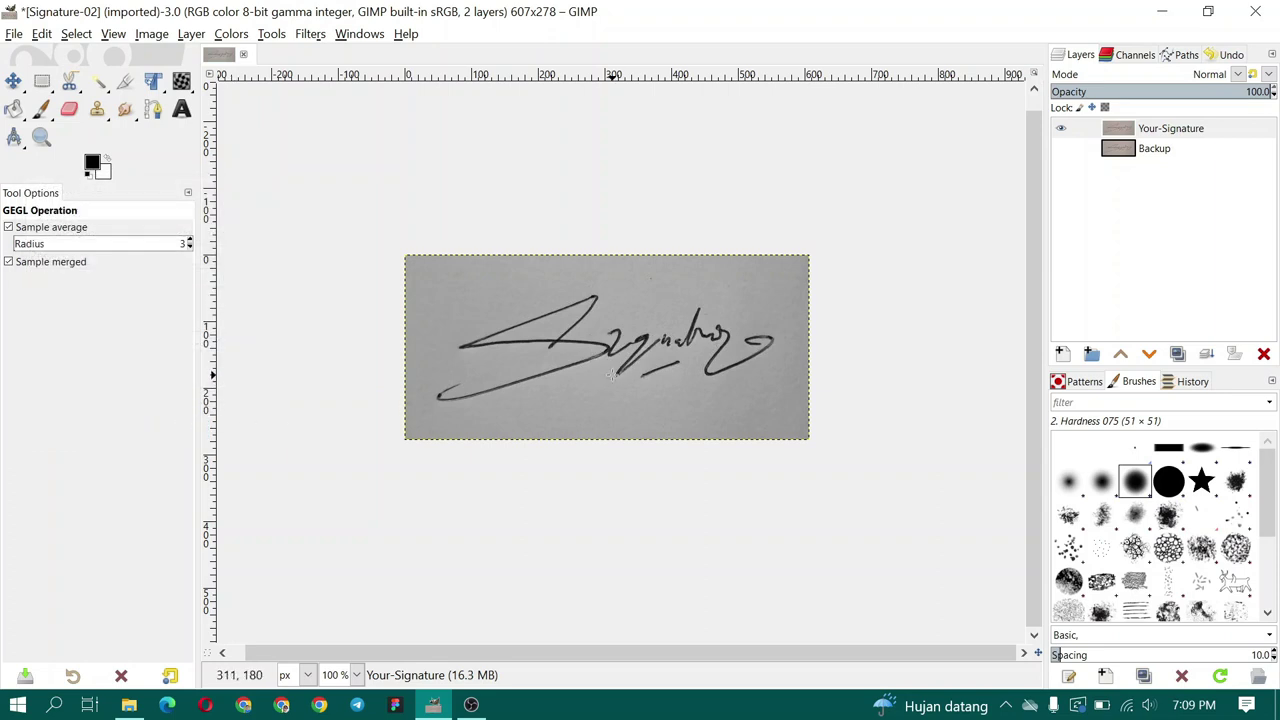
# - Apply a Curves adjustment, raising the upper point and lowering a second point to darken strokes
pyautogui.click(231, 34)
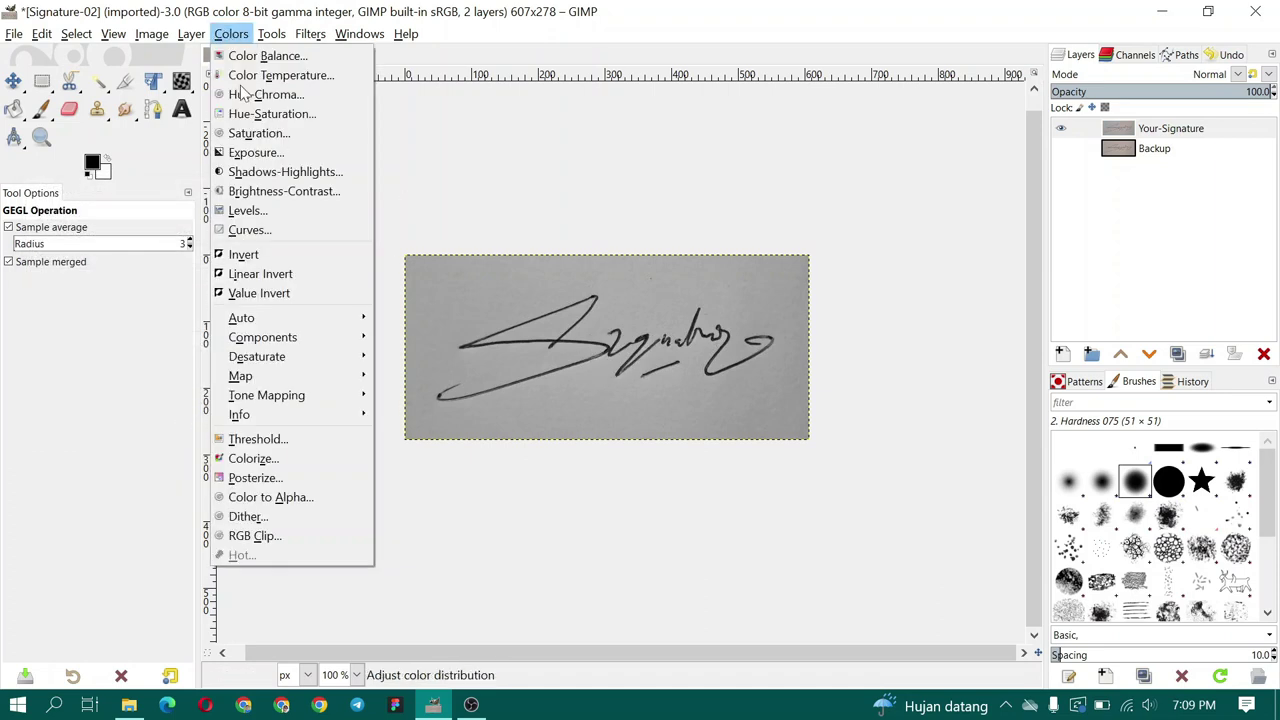
pyautogui.click(250, 230)
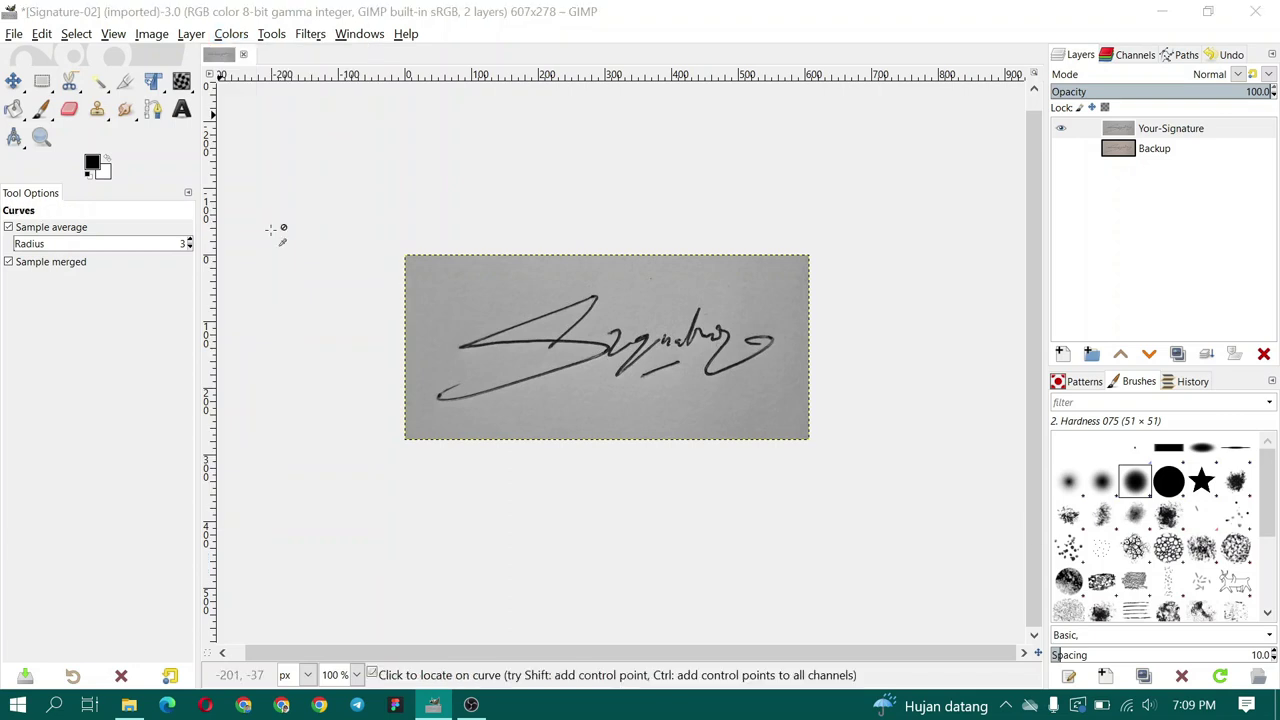
pyautogui.moveTo(1031, 302); pyautogui.dragTo(1018, 231)
pyautogui.moveTo(934, 329)
pyautogui.mouseDown()
pyautogui.moveTo(950, 363)
pyautogui.moveTo(976, 349)
pyautogui.mouseUp()
pyautogui.keyDown('ctrl'); pyautogui.scroll(3, 647, 352); pyautogui.keyUp('ctrl')
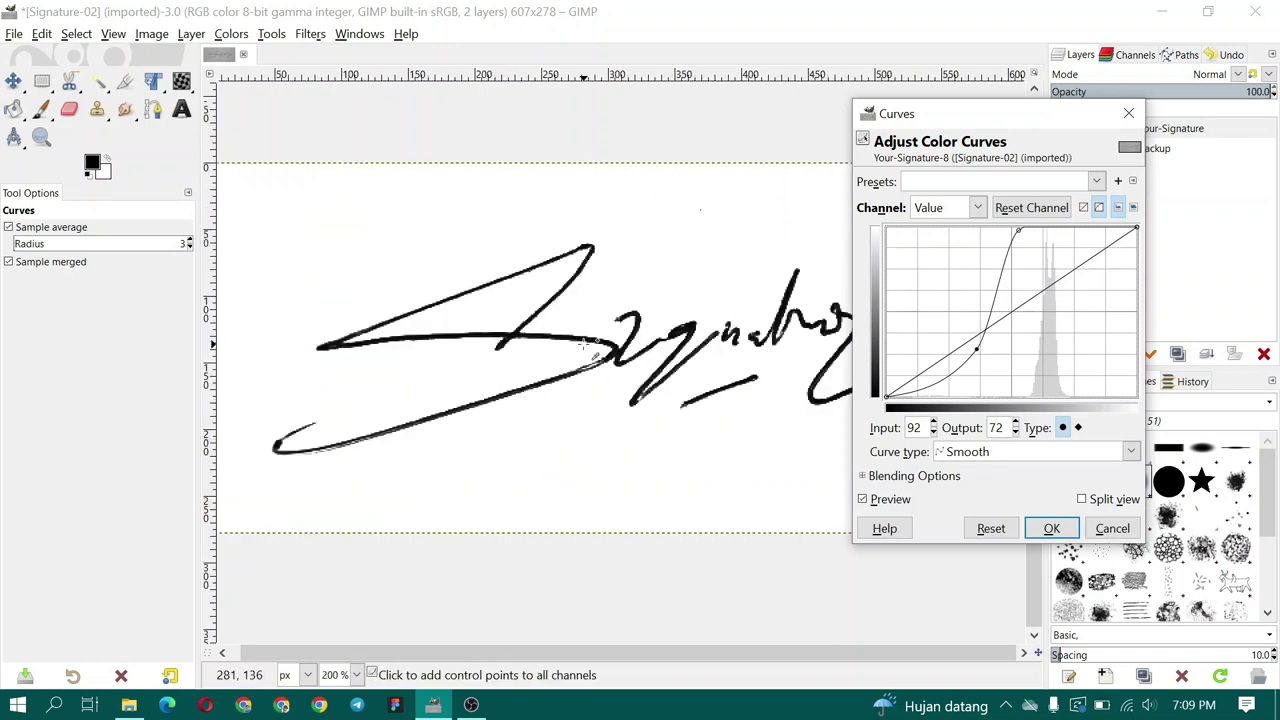
pyautogui.keyDown('ctrl'); pyautogui.scroll(-1, 595, 362); pyautogui.keyUp('ctrl')
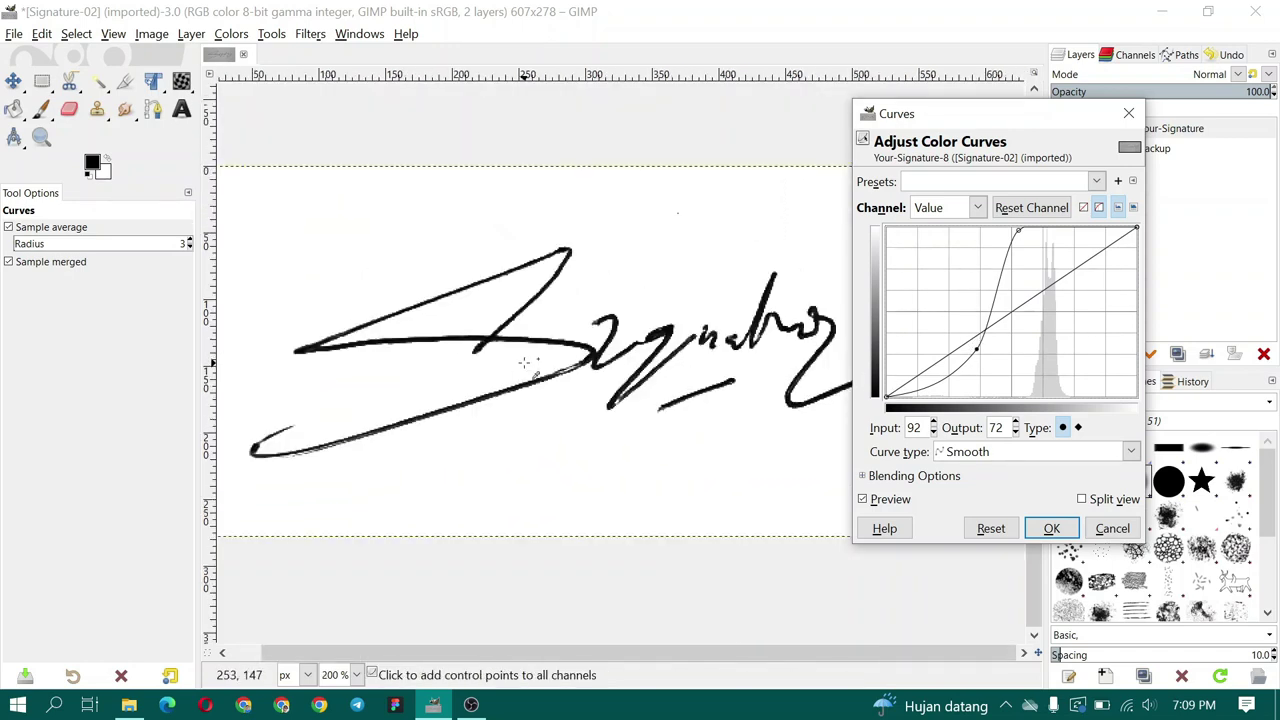
pyautogui.moveTo(975, 348)
pyautogui.mouseDown()
pyautogui.moveTo(984, 355)
pyautogui.moveTo(971, 353)
pyautogui.mouseUp()
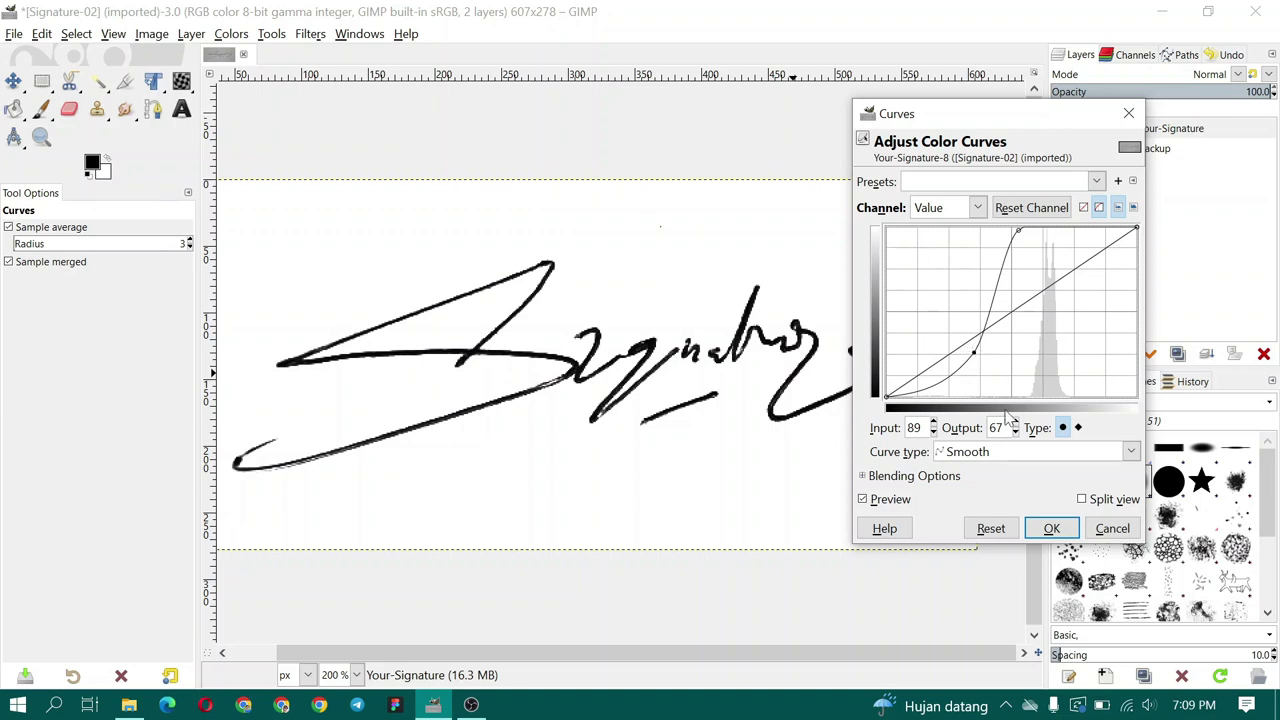
pyautogui.click(1051, 528)
# - Paint over a stray speck in white, reset colours to black/white, and switch to Rectangle Select
pyautogui.keyDown('ctrl'); pyautogui.scroll(-2, 789, 443); pyautogui.keyUp('ctrl')
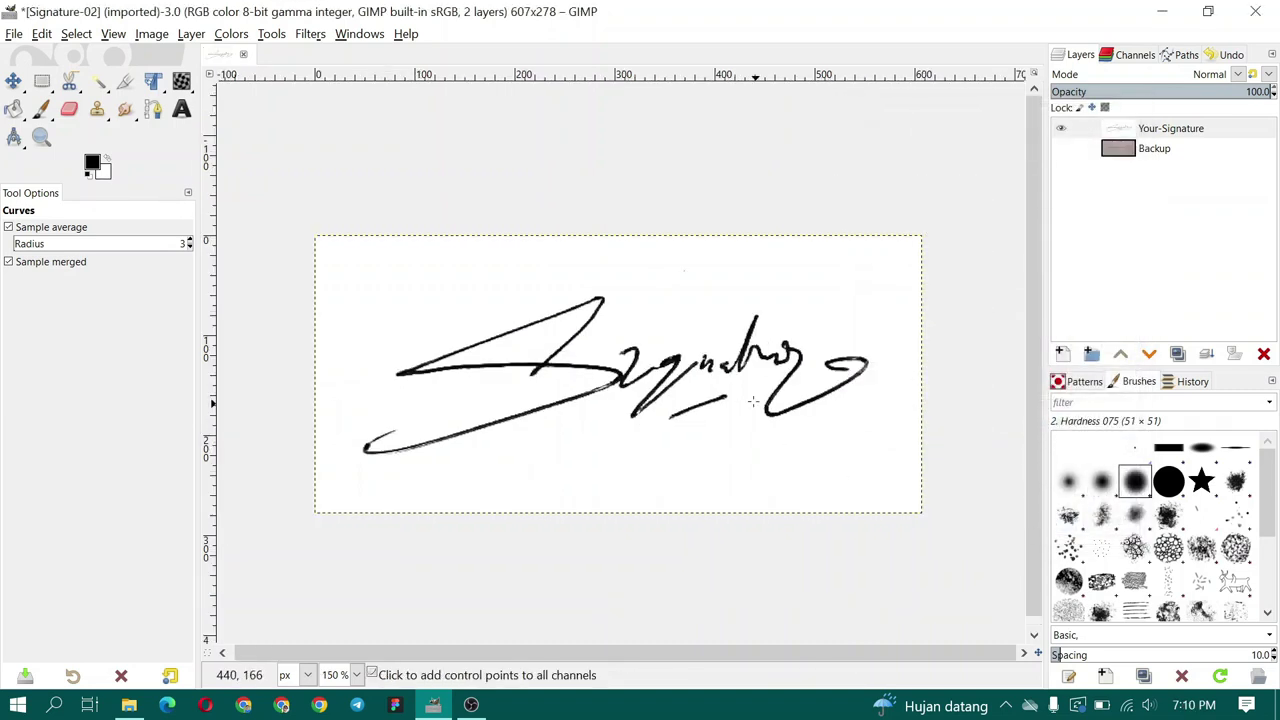
pyautogui.keyDown('ctrl'); pyautogui.scroll(1, 727, 399); pyautogui.keyUp('ctrl')
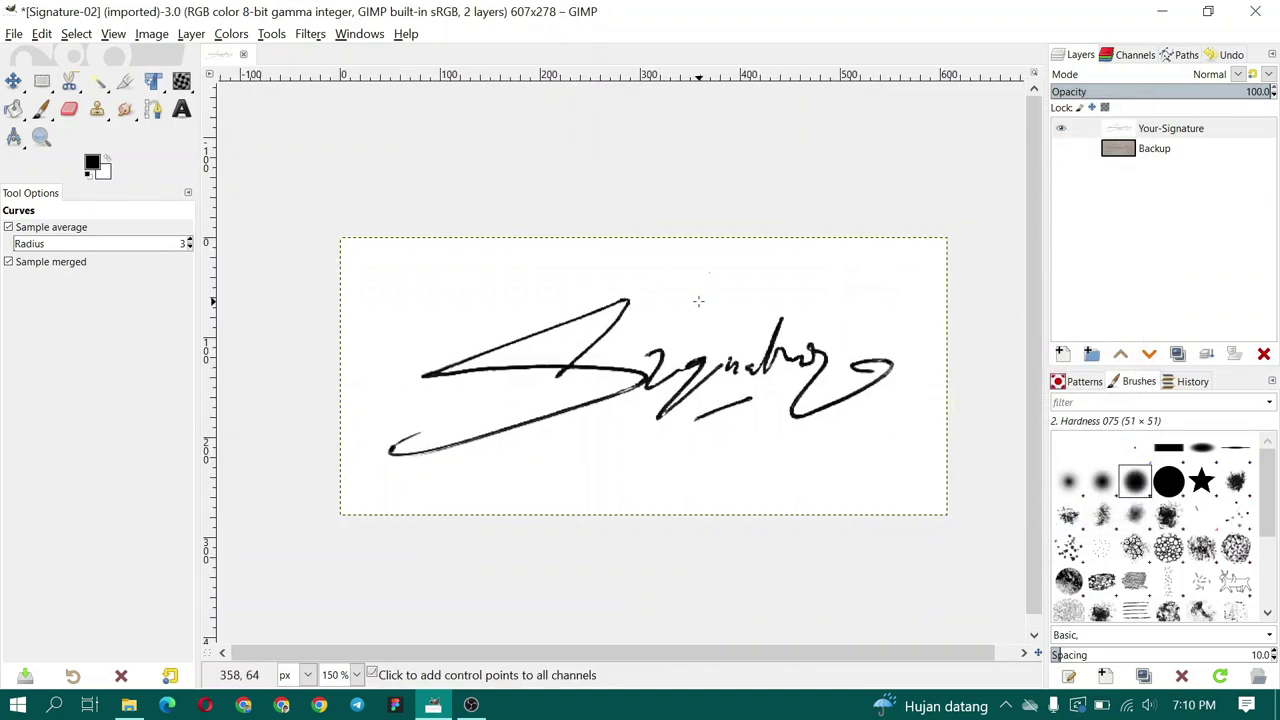
pyautogui.keyDown('ctrl'); pyautogui.scroll(3, 684, 260); pyautogui.keyUp('ctrl')
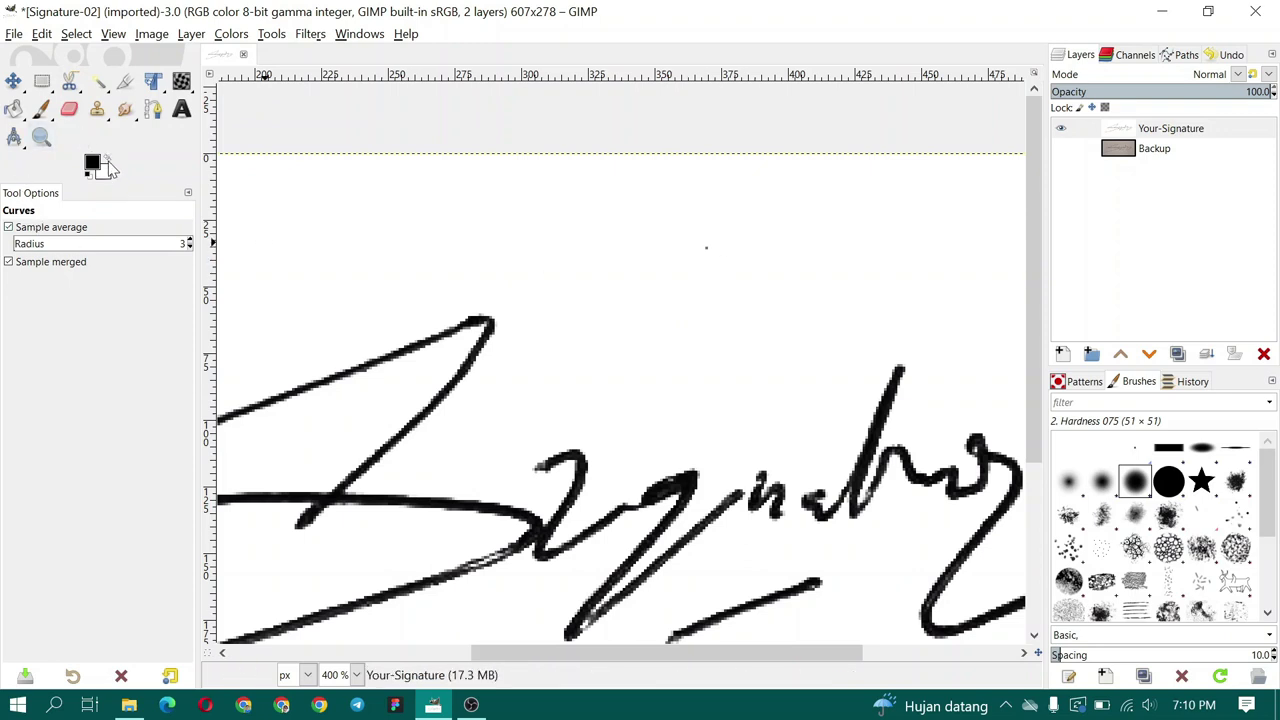
pyautogui.click(41, 109)
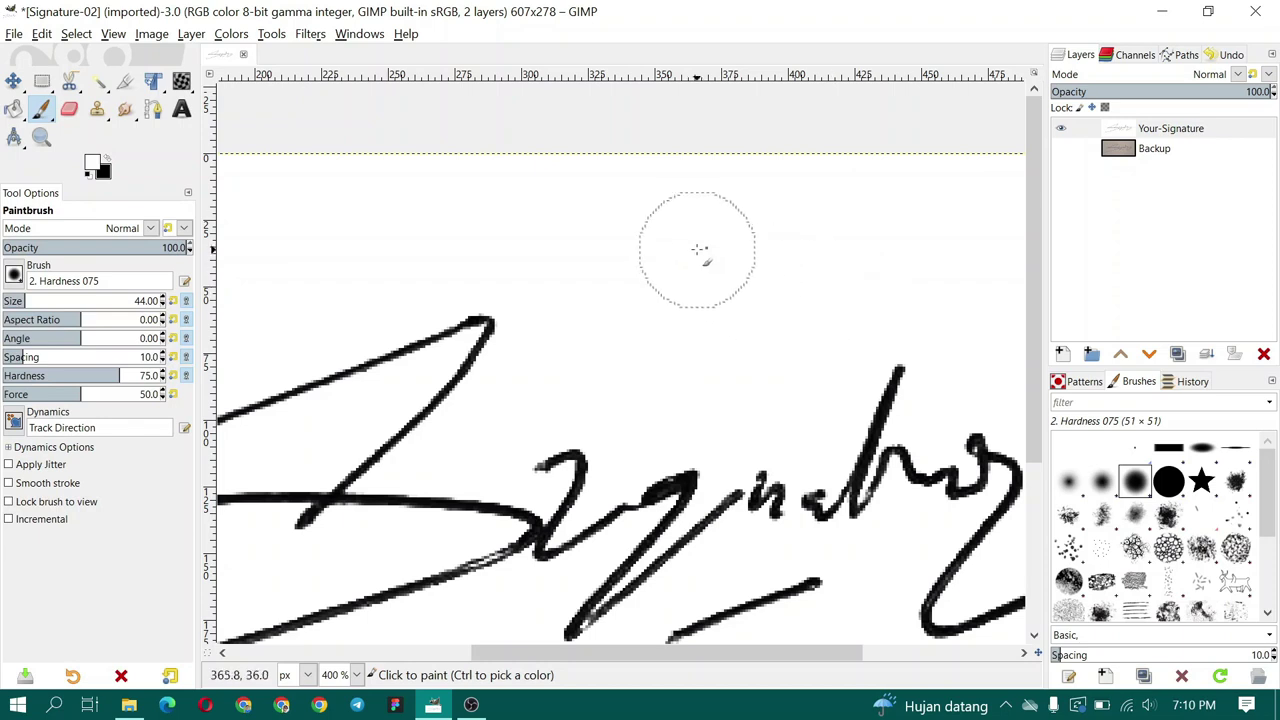
pyautogui.click(88, 175)
pyautogui.keyDown('ctrl'); pyautogui.scroll(-1, 737, 394); pyautogui.keyUp('ctrl')
pyautogui.keyDown('ctrl'); pyautogui.scroll(-1, 737, 366); pyautogui.keyUp('ctrl')
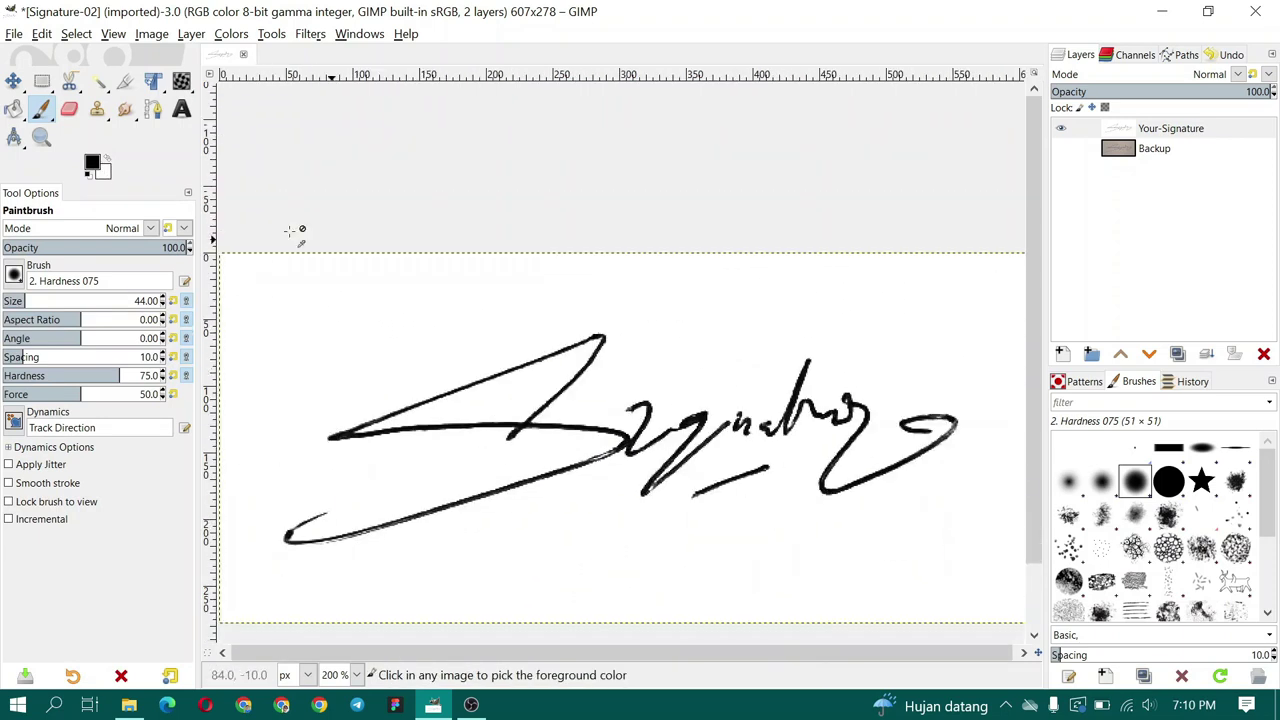
pyautogui.press('r')
pyautogui.keyDown('ctrl'); pyautogui.scroll(-1, 596, 380); pyautogui.keyUp('ctrl')
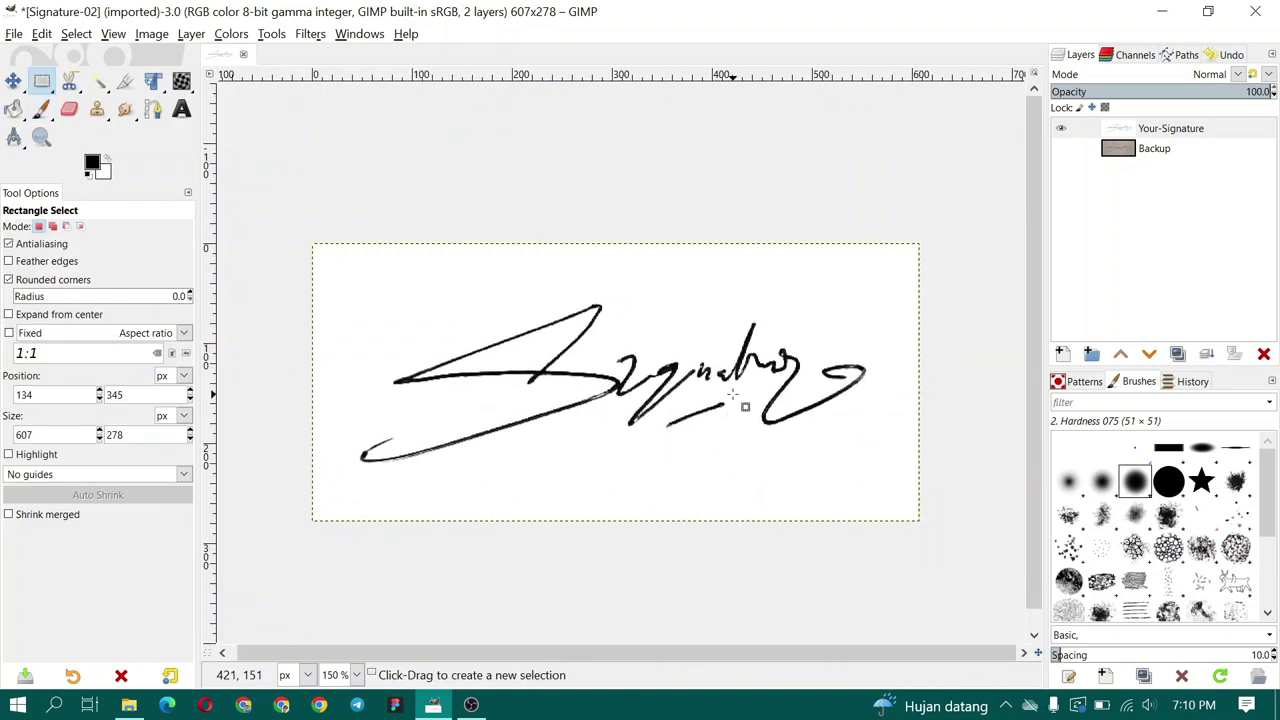
# - Duplicate the signature layer as 'Your-Signature-Invert' and invert its colours to white on black
pyautogui.click(1177, 355)
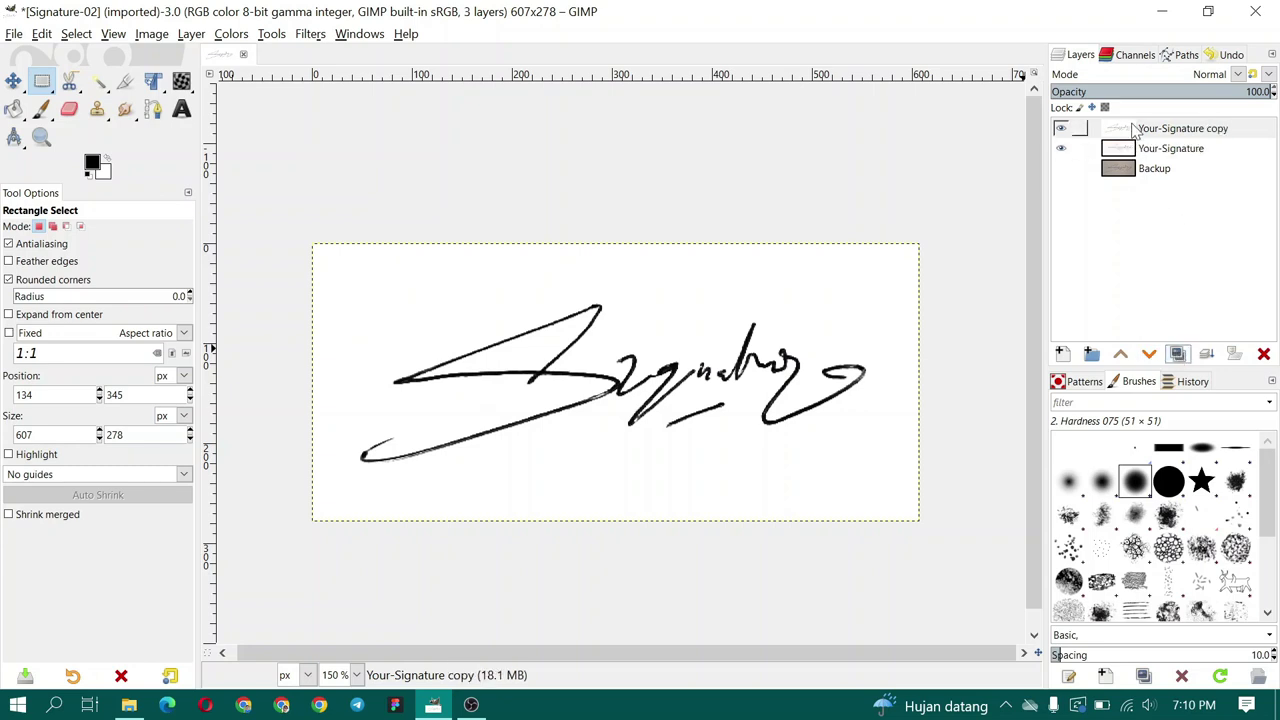
pyautogui.doubleClick(1212, 130)
pyautogui.click(1232, 128)
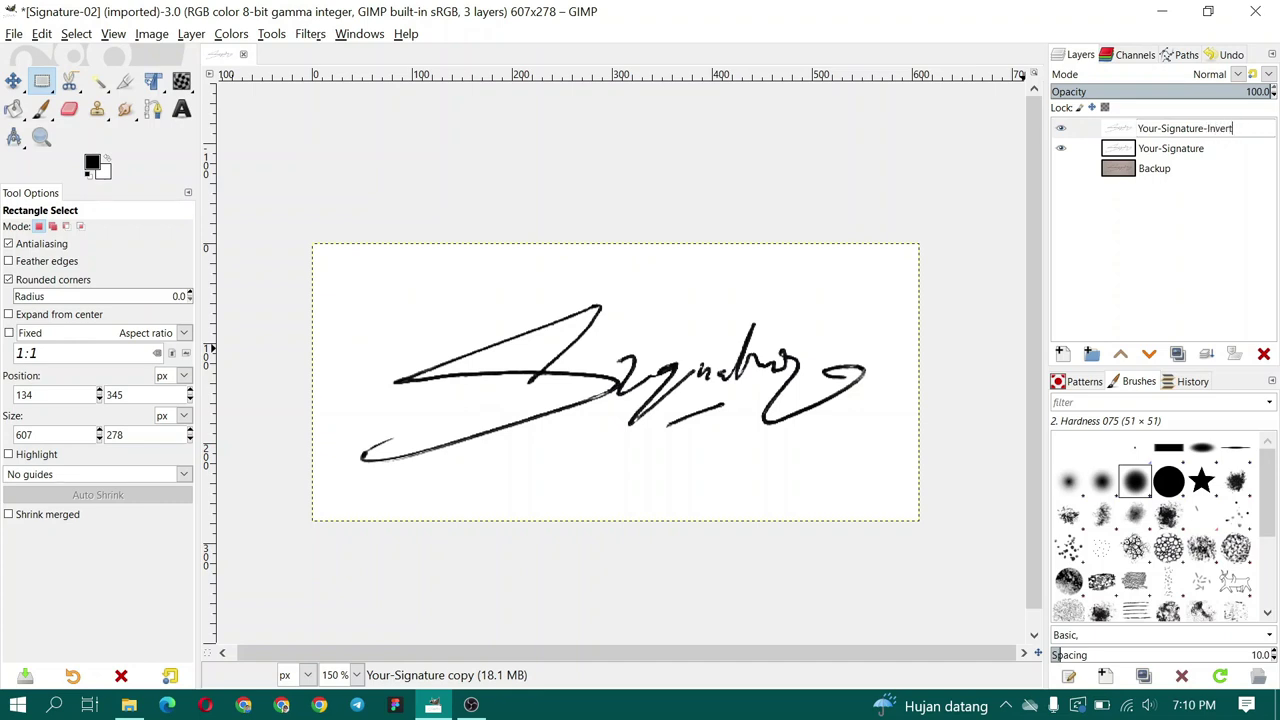
pyautogui.press('Return')
pyautogui.click(231, 34)
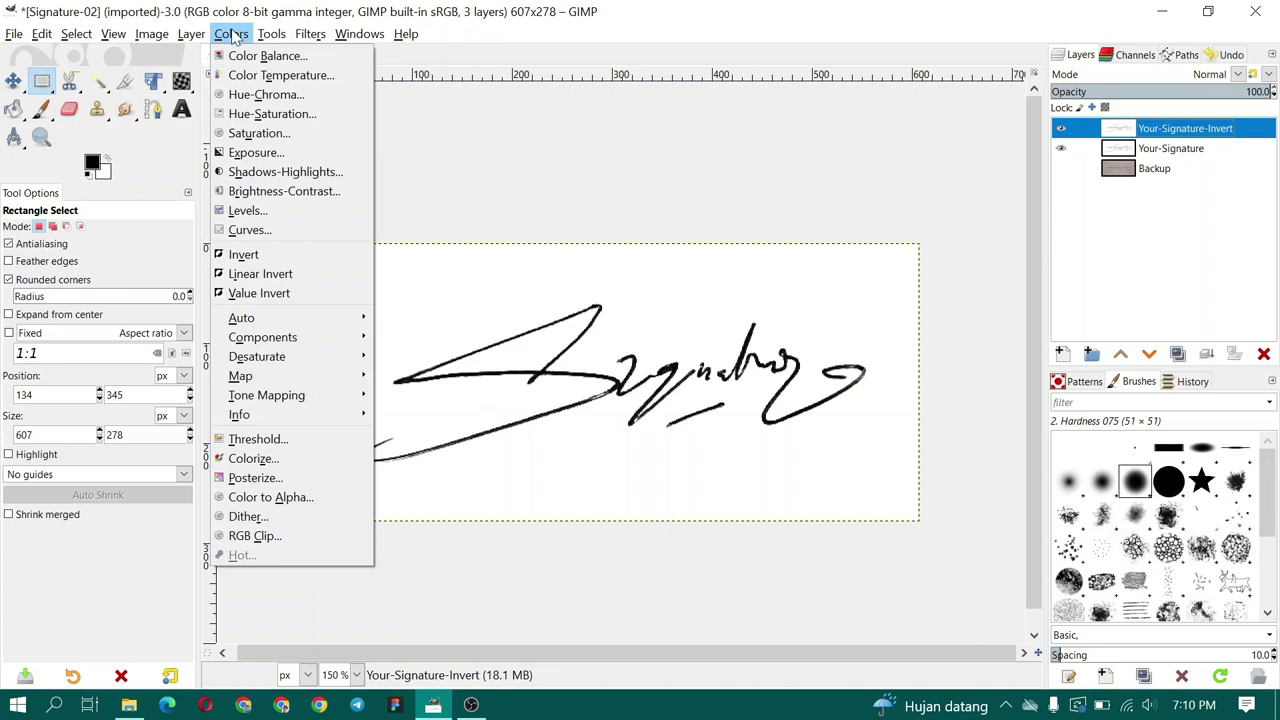
pyautogui.click(240, 254)
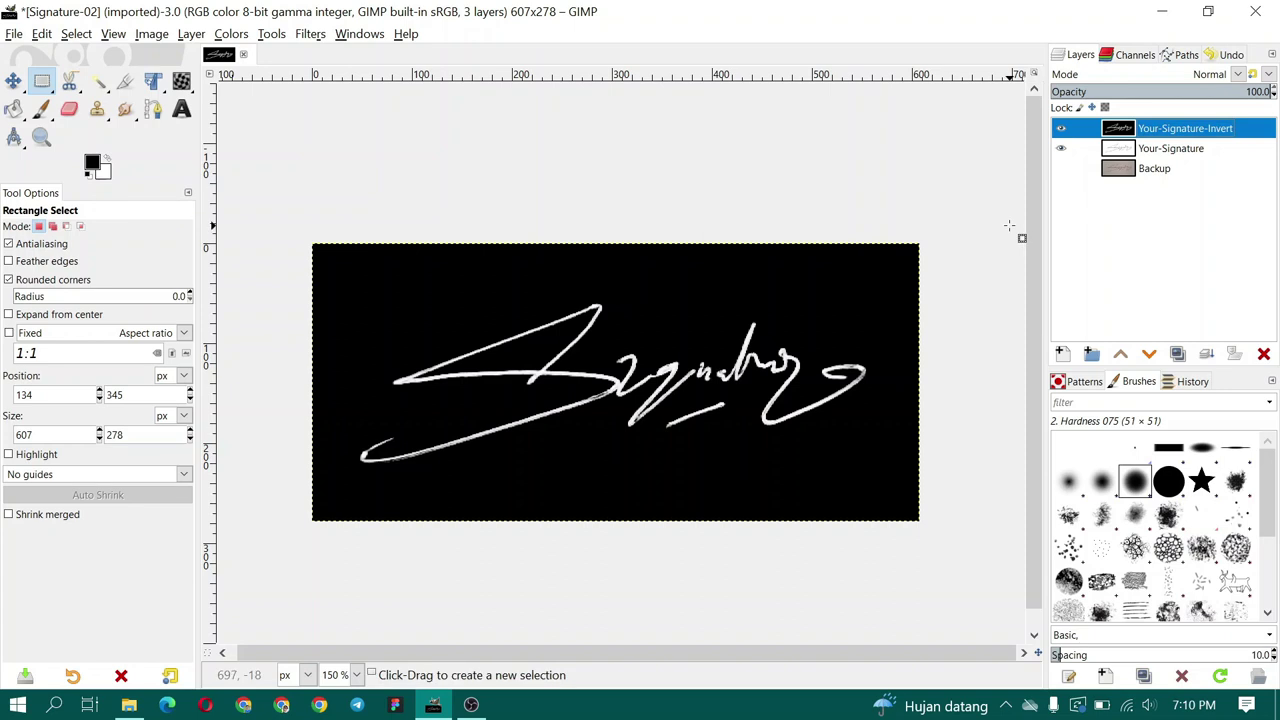
# - Select all and copy the inverted layer, hide it, and make Your-Signature active
pyautogui.click(66, 36)
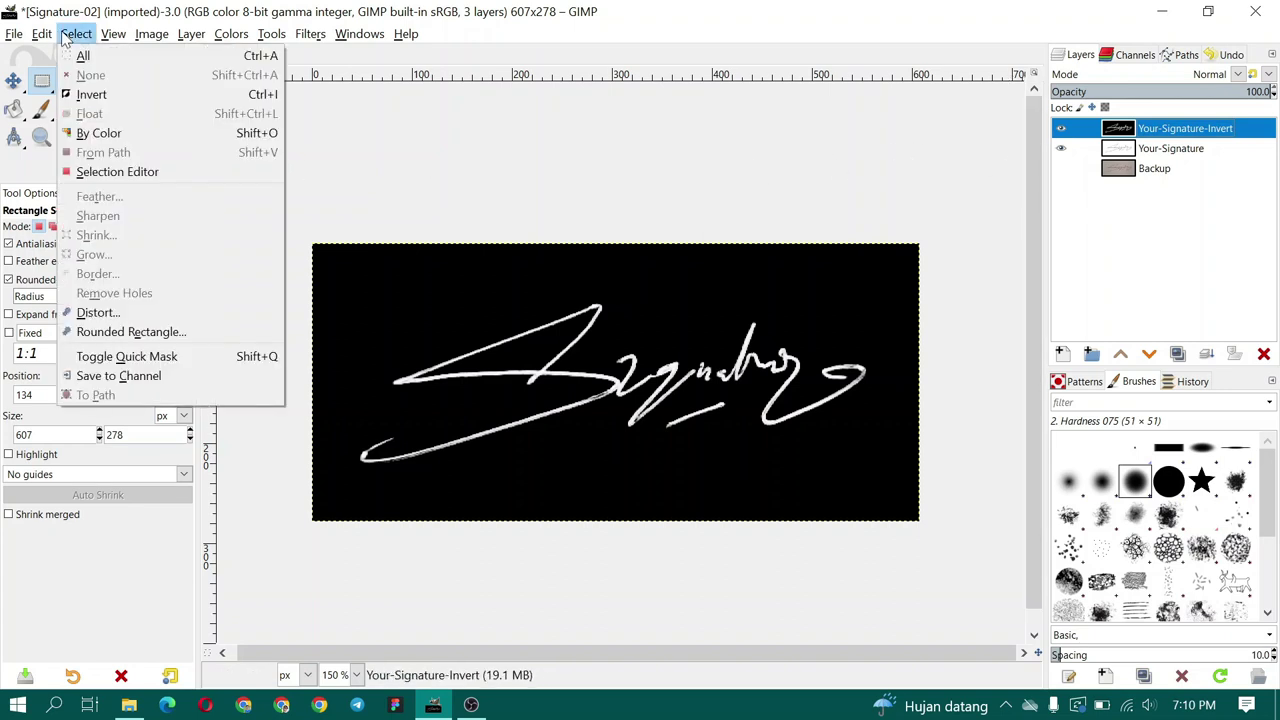
pyautogui.click(150, 55)
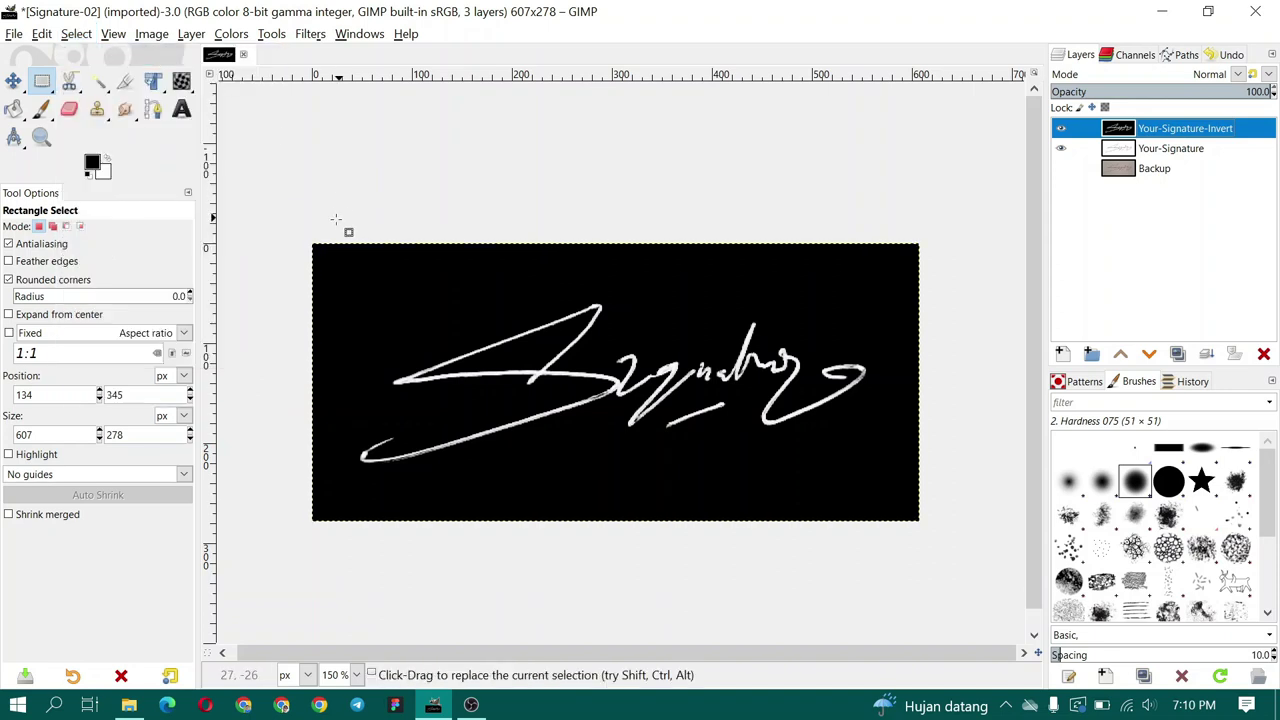
pyautogui.click(78, 36)
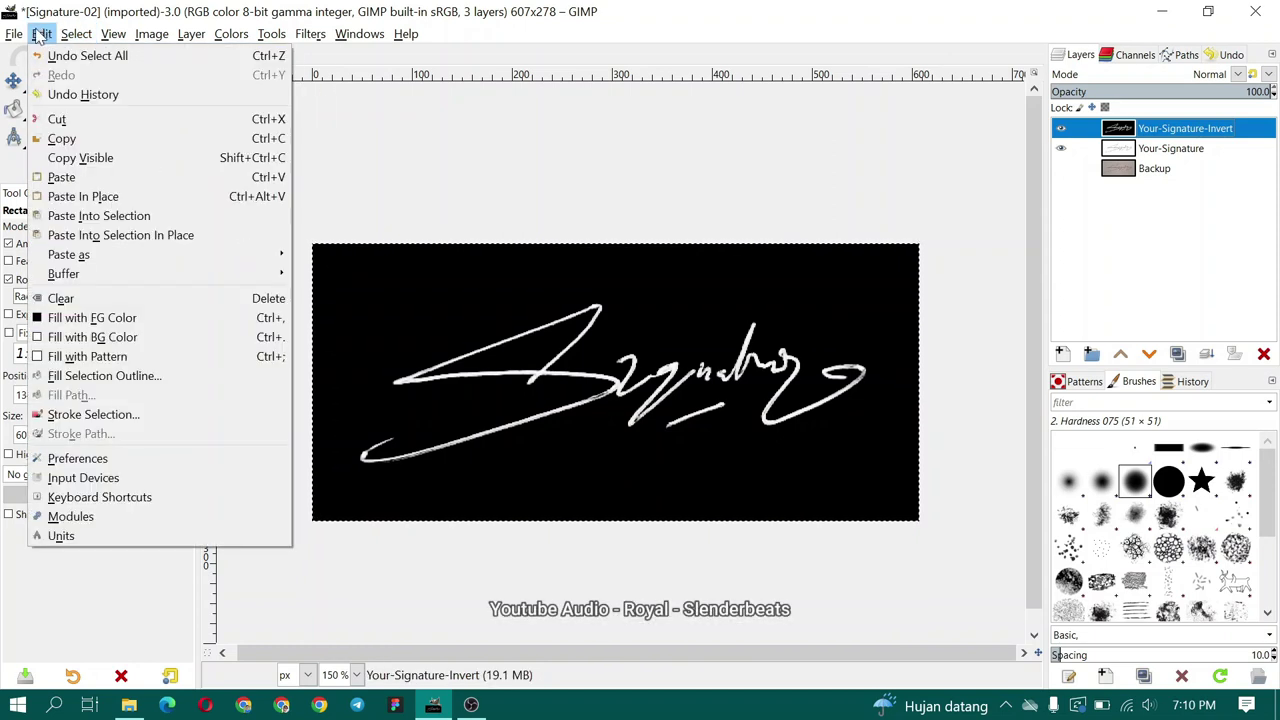
pyautogui.click(210, 140)
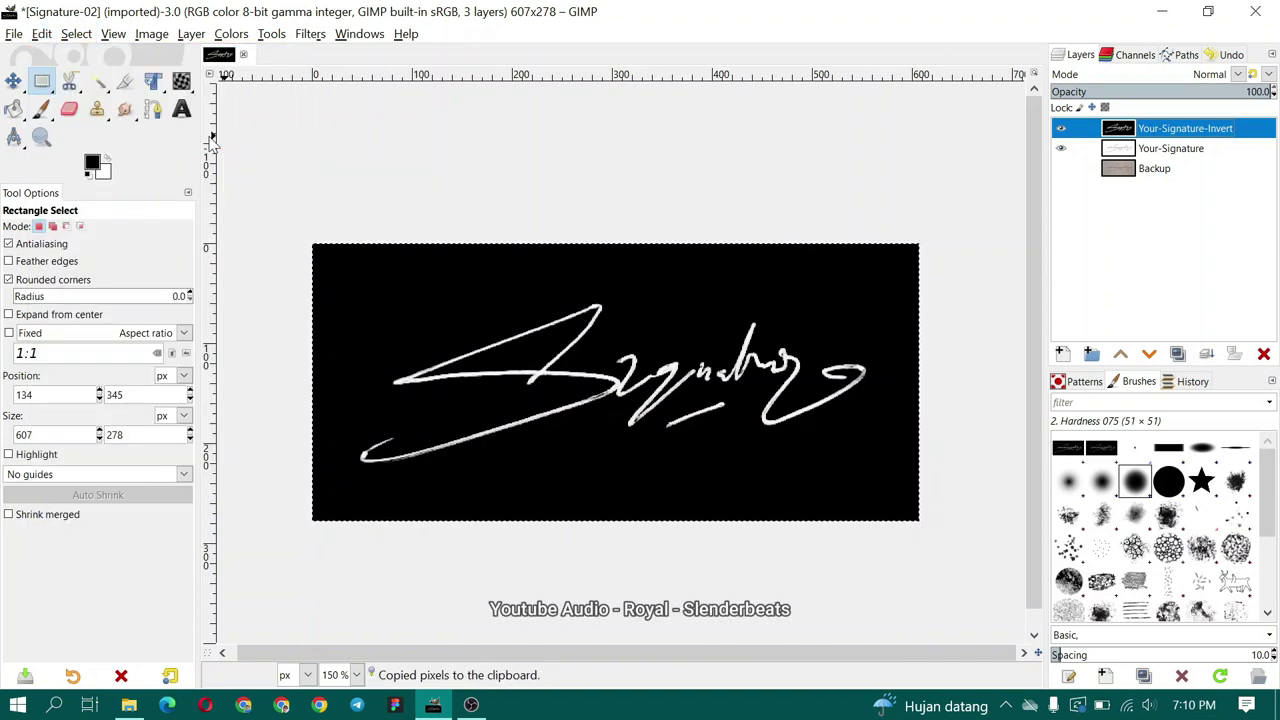
pyautogui.click(1061, 129)
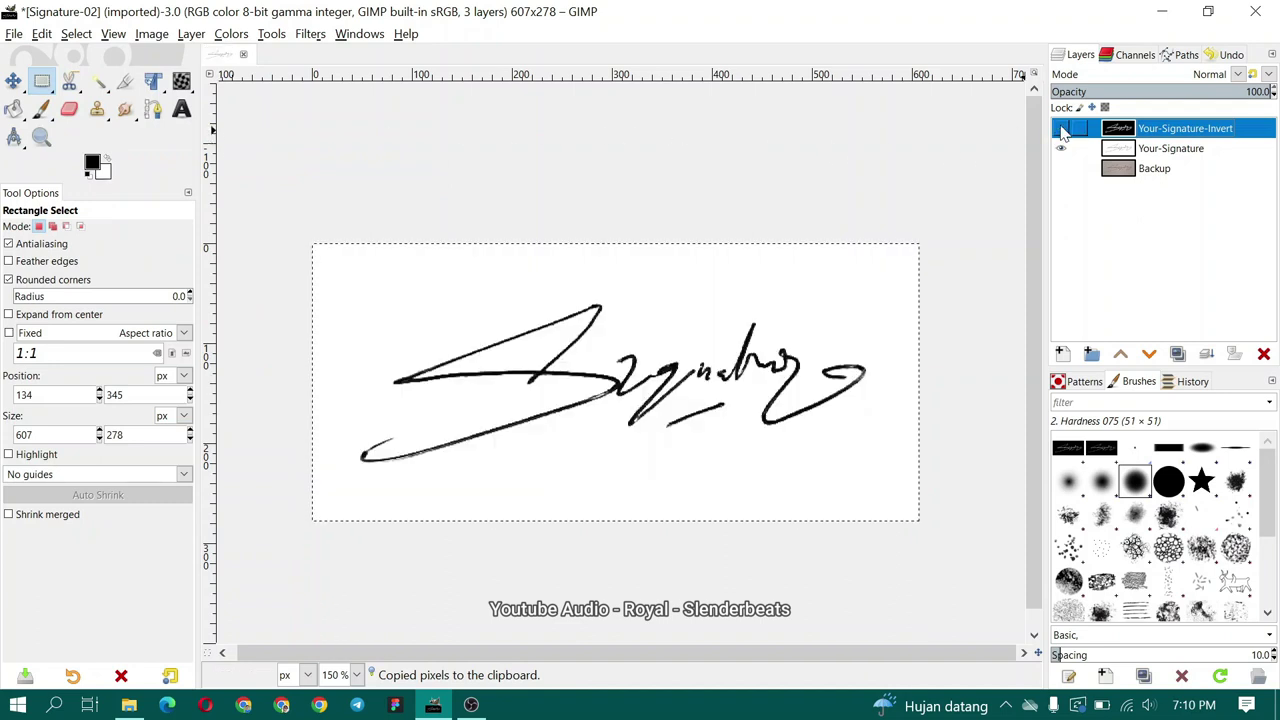
pyautogui.click(1165, 150)
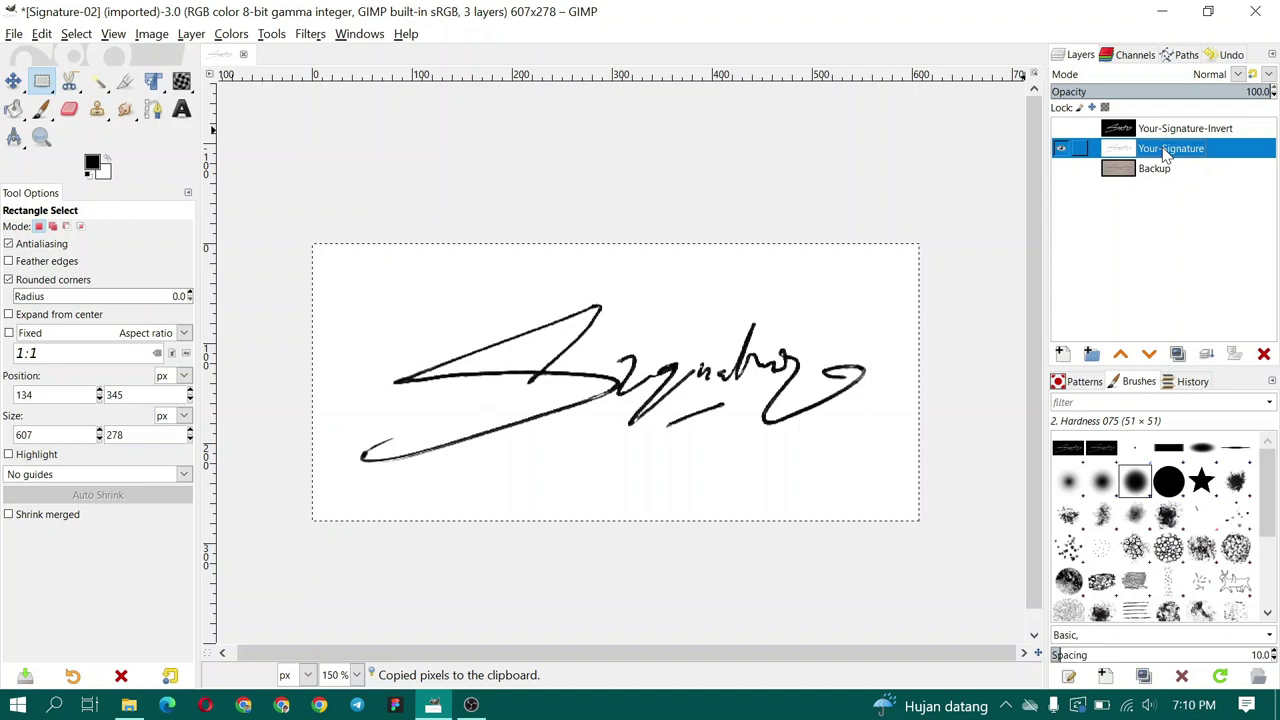
# - Add a Black (full transparency) layer mask to the Your-Signature layer
pyautogui.rightClick(1165, 155)
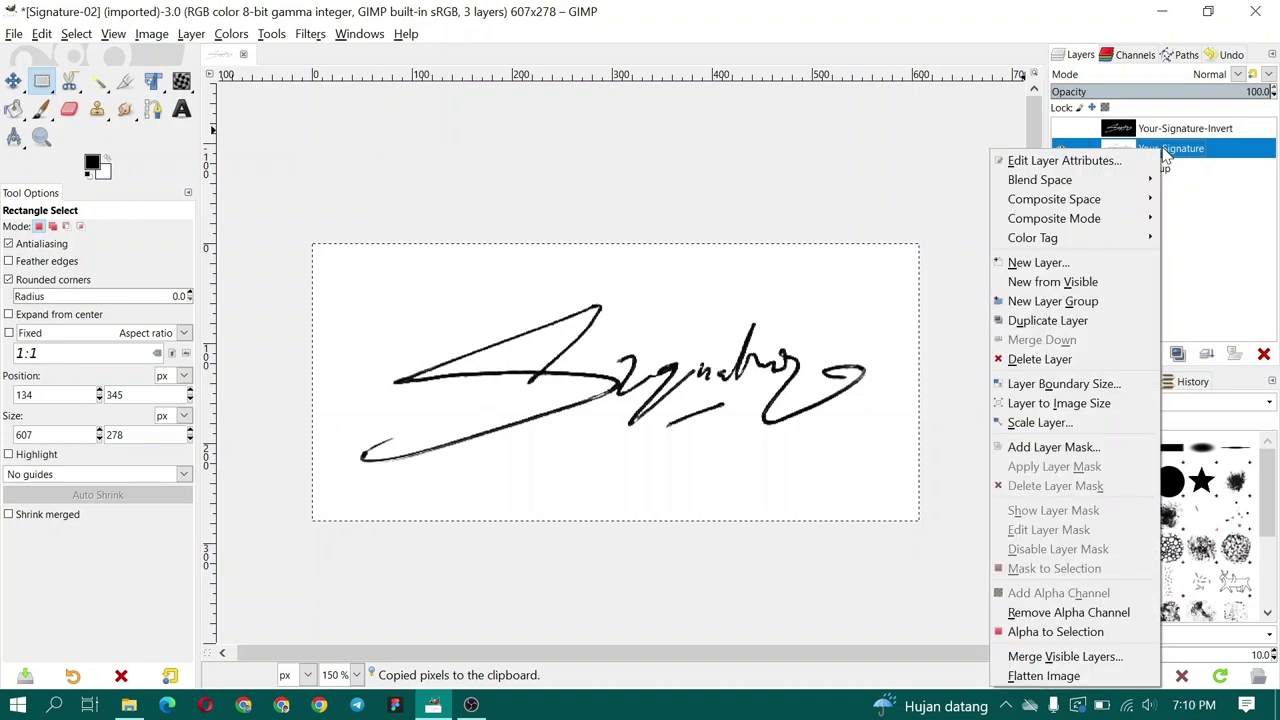
pyautogui.click(1104, 445)
pyautogui.click(1065, 398)
pyautogui.click(1054, 420)
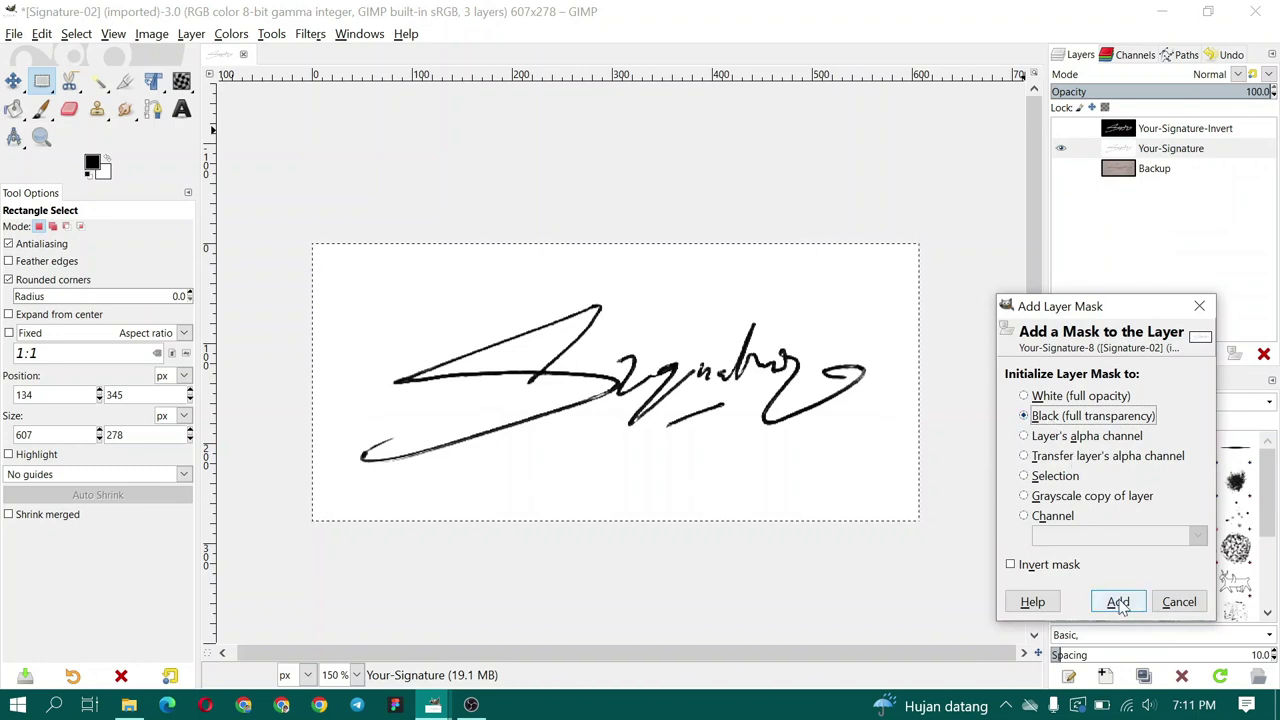
pyautogui.click(1117, 600)
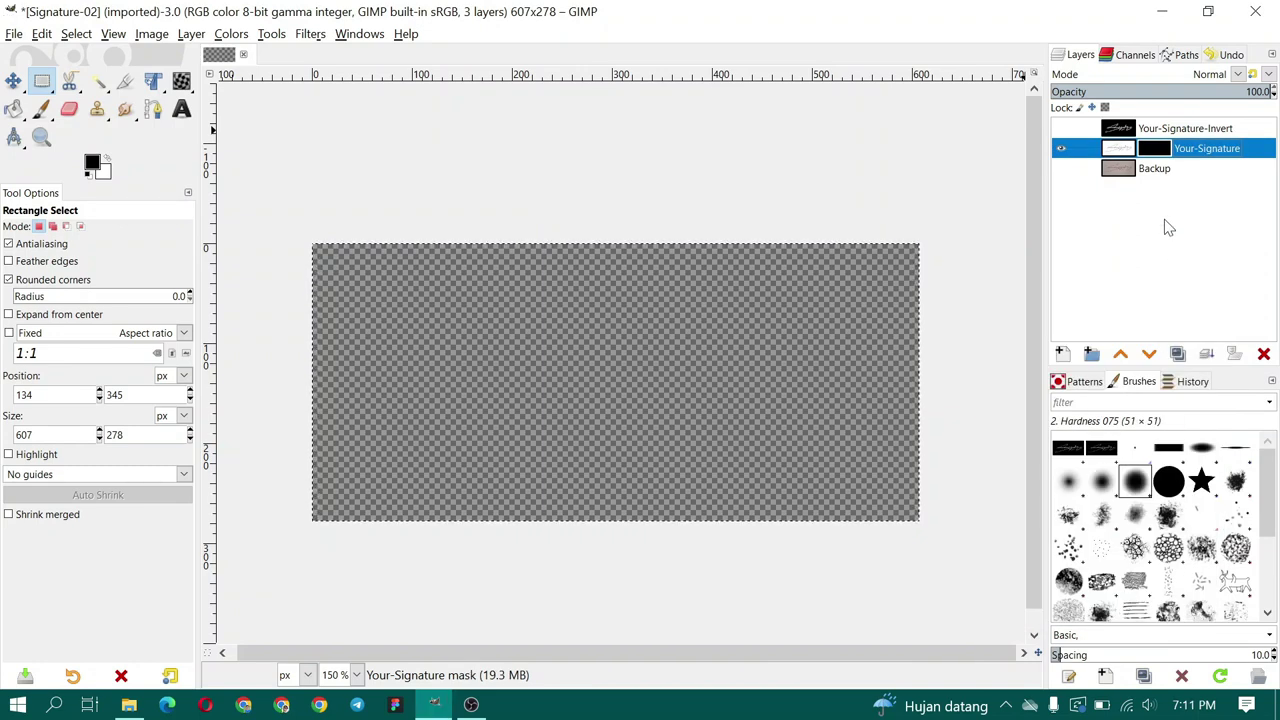
# - Paste the inverted signature into the Your-Signature layer mask and anchor the floating selection
pyautogui.click(1164, 156)
pyautogui.click(1164, 156)
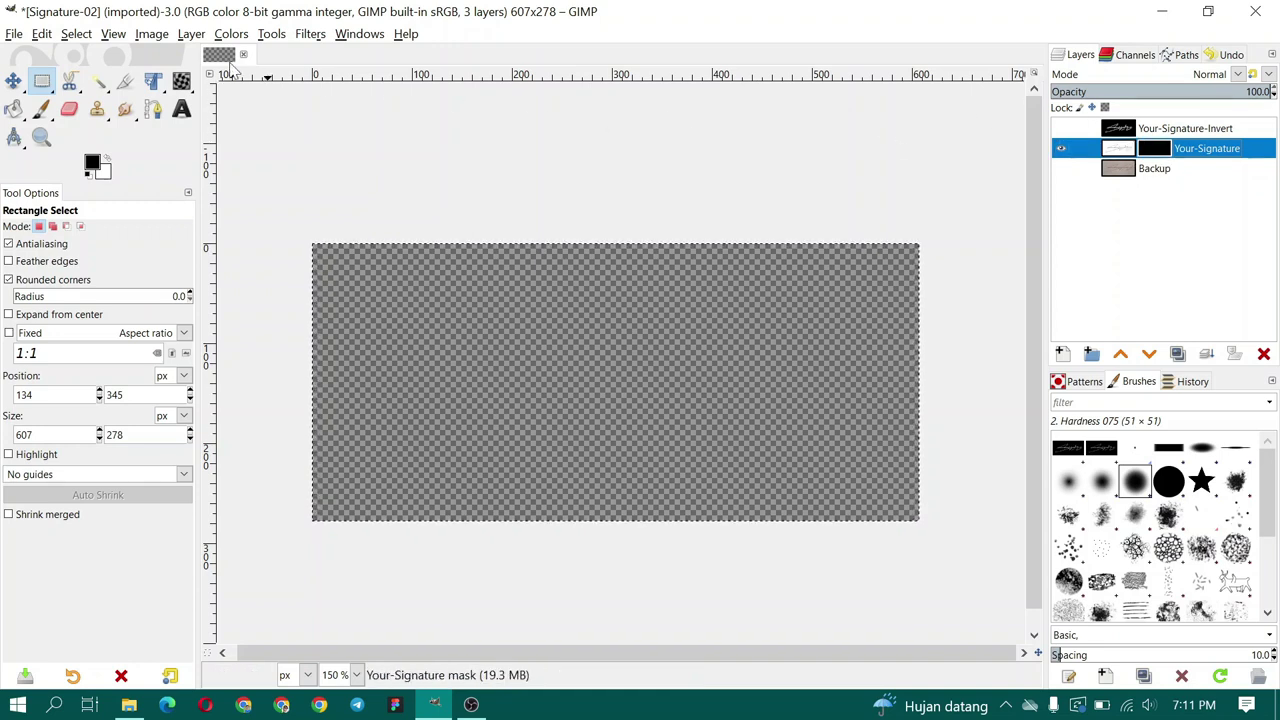
pyautogui.click(41, 34)
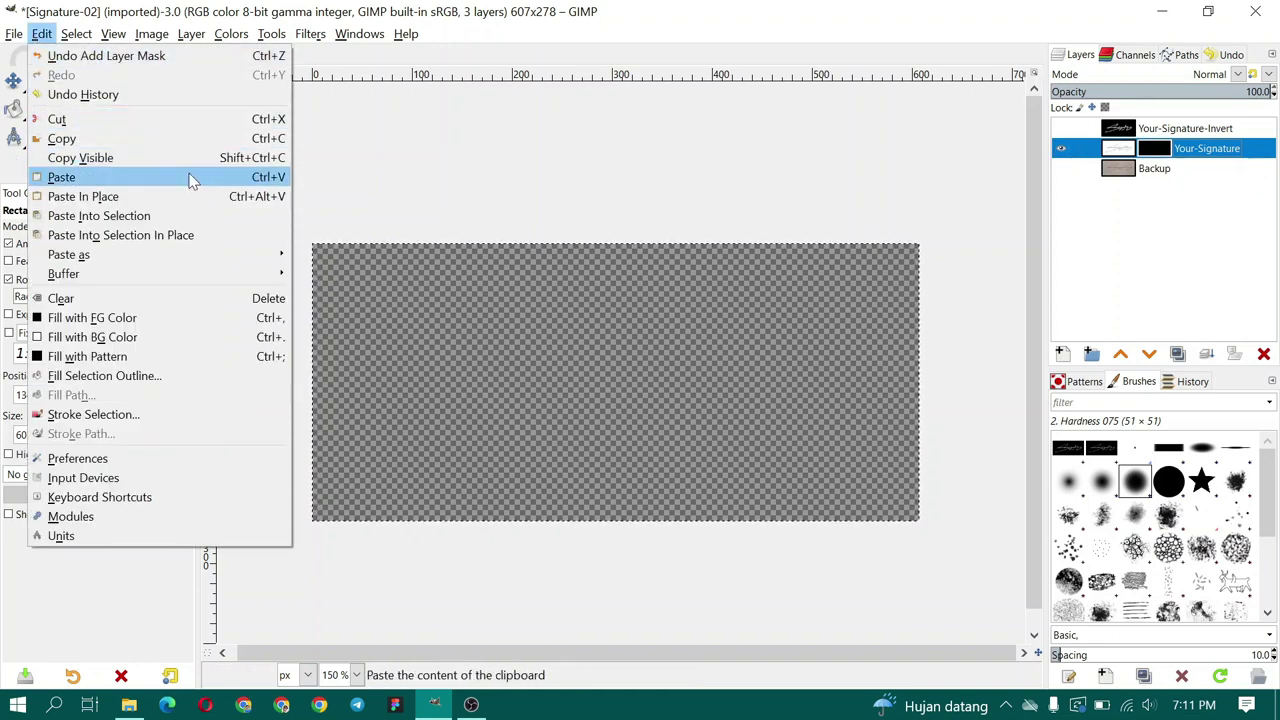
pyautogui.click(189, 174)
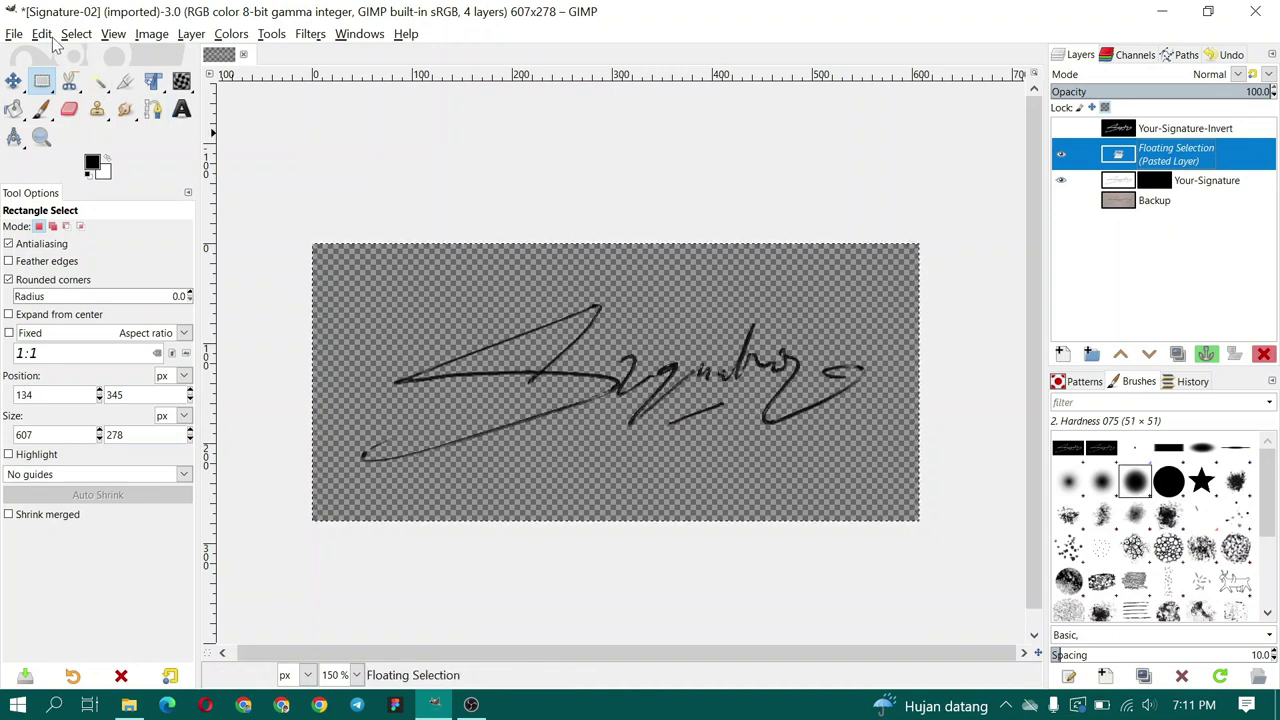
pyautogui.click(84, 35)
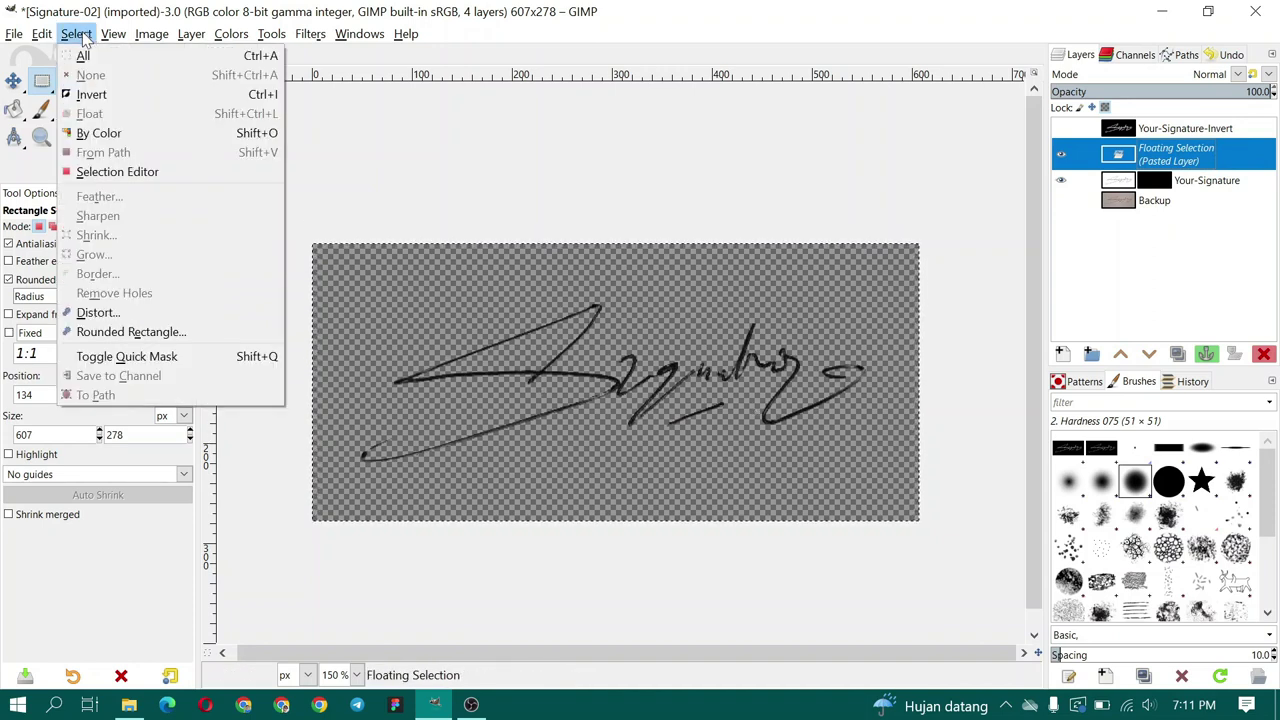
pyautogui.click(378, 143)
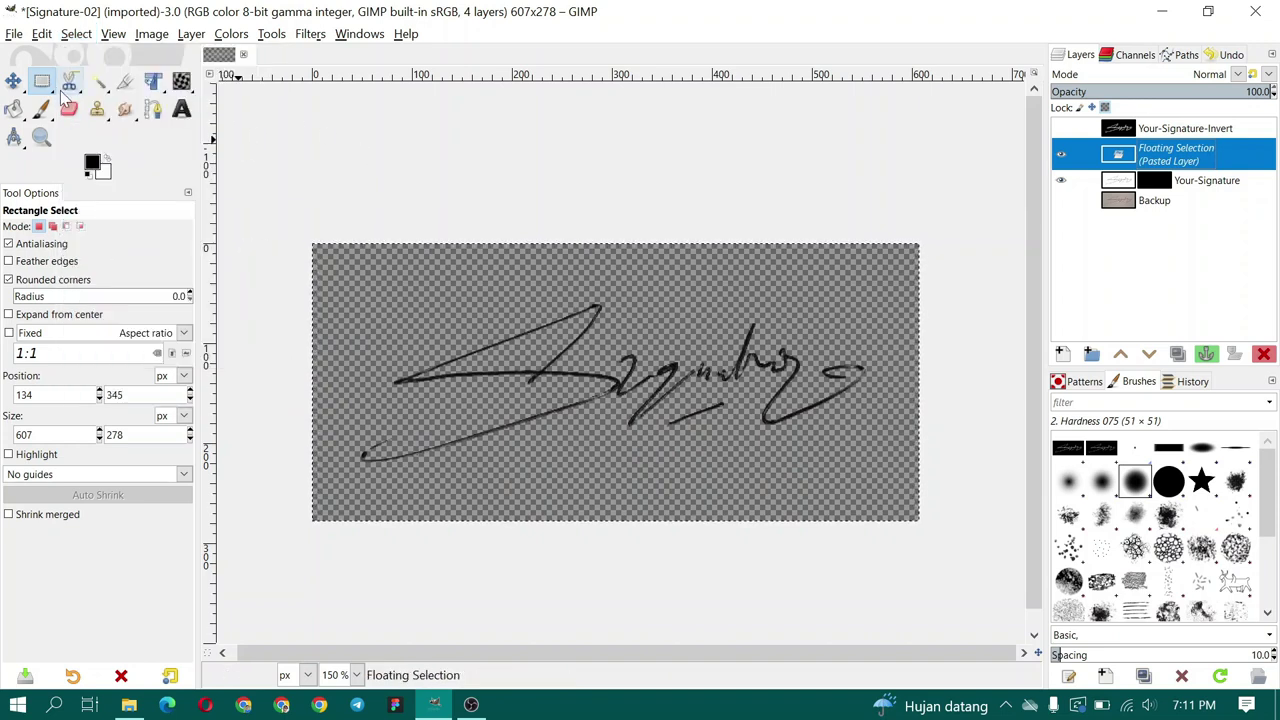
pyautogui.click(334, 162)
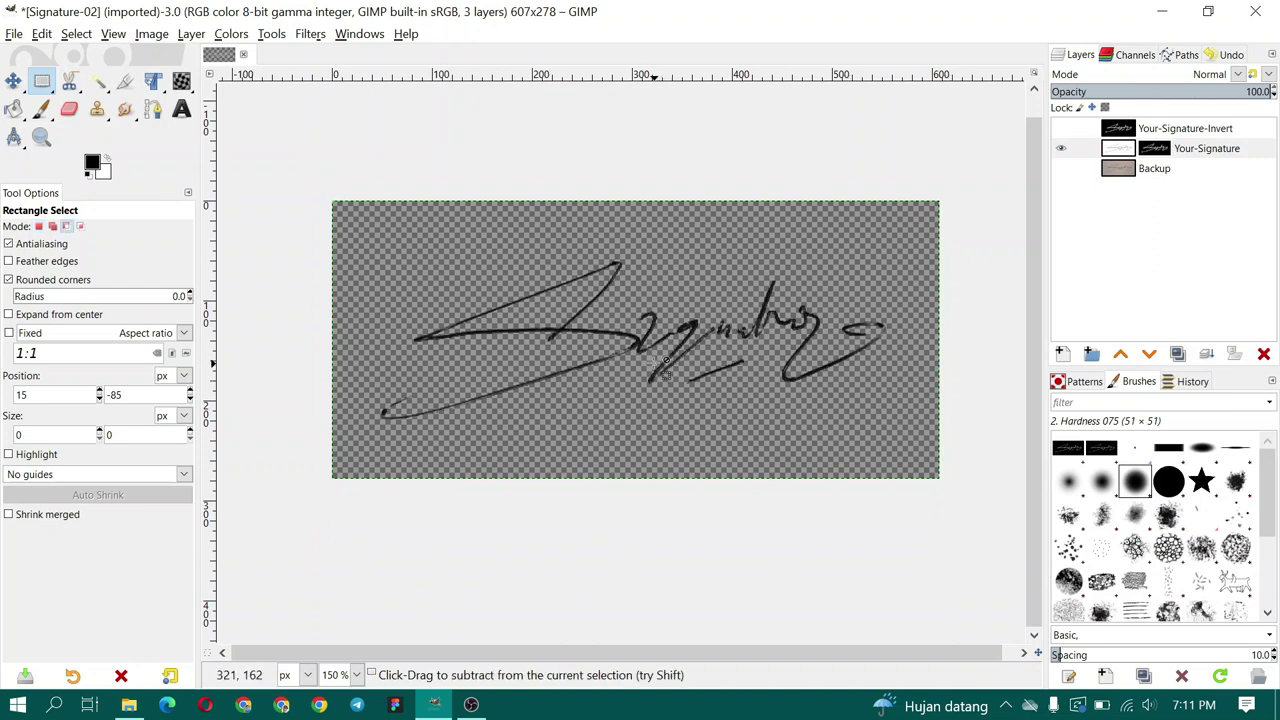
pyautogui.scroll(1, 800, 360)
pyautogui.scroll(1, 780, 375)
pyautogui.scroll(1, 758, 392)
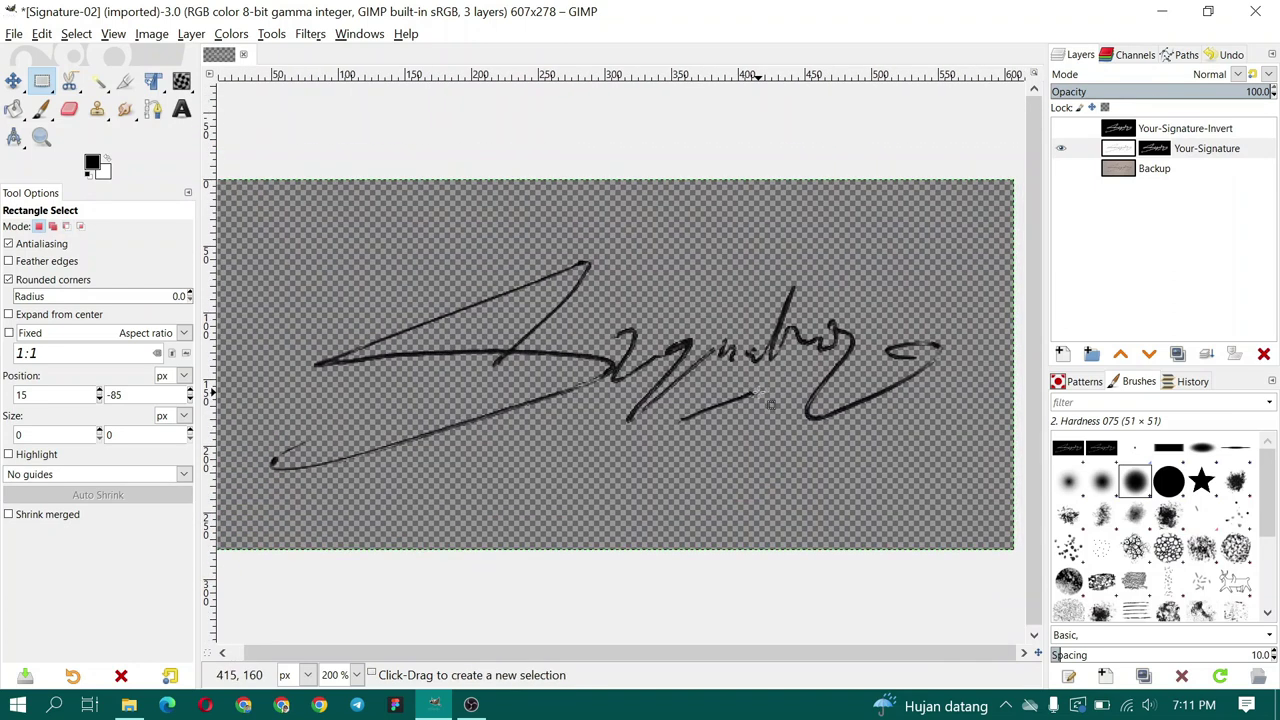
# - Add a new white-filled layer above Backup and name it BG
pyautogui.click(1200, 170)
pyautogui.click(1062, 354)
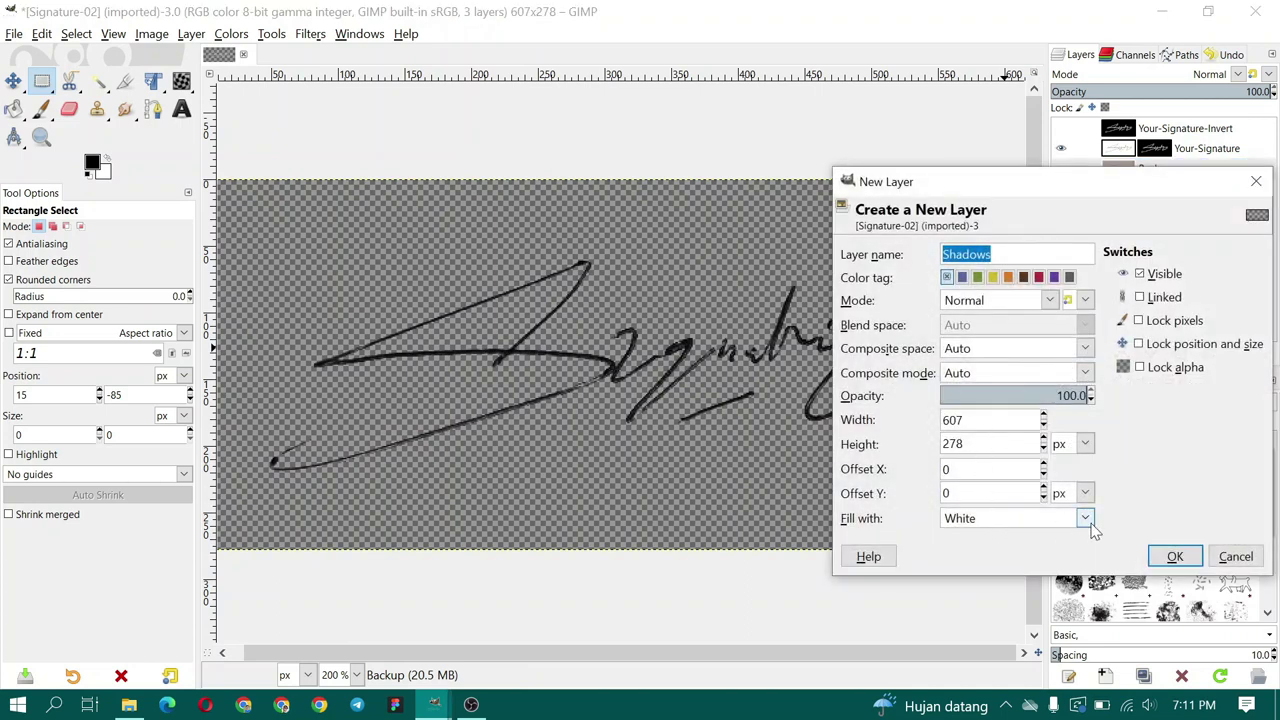
pyautogui.click(1085, 518)
pyautogui.click(1053, 590)
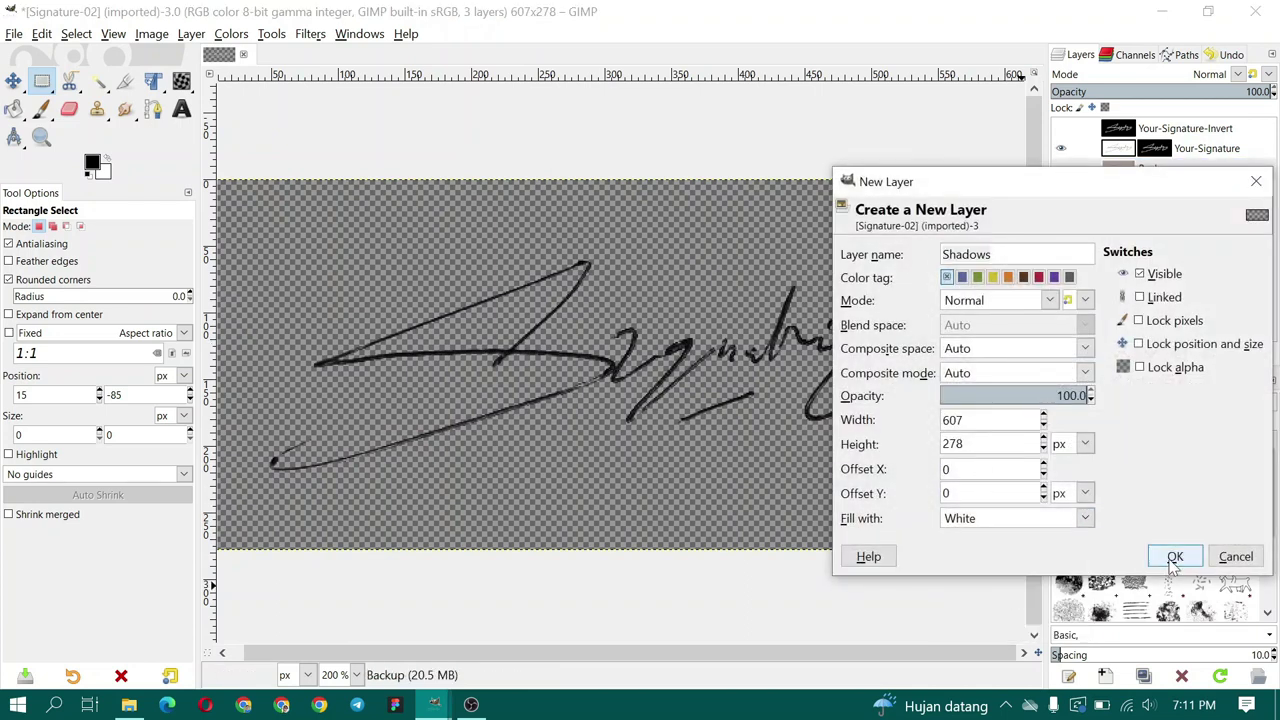
pyautogui.click(1175, 556)
pyautogui.doubleClick(1166, 168)
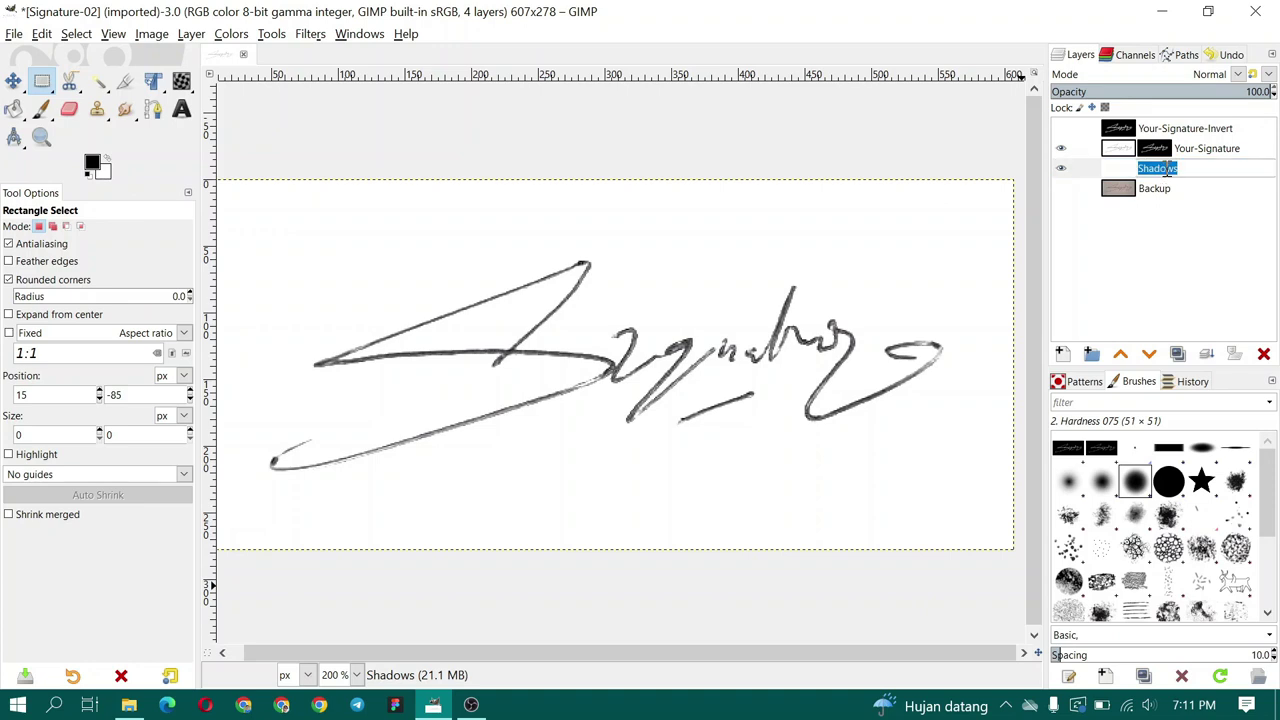
pyautogui.write('BG')
pyautogui.press('Return')
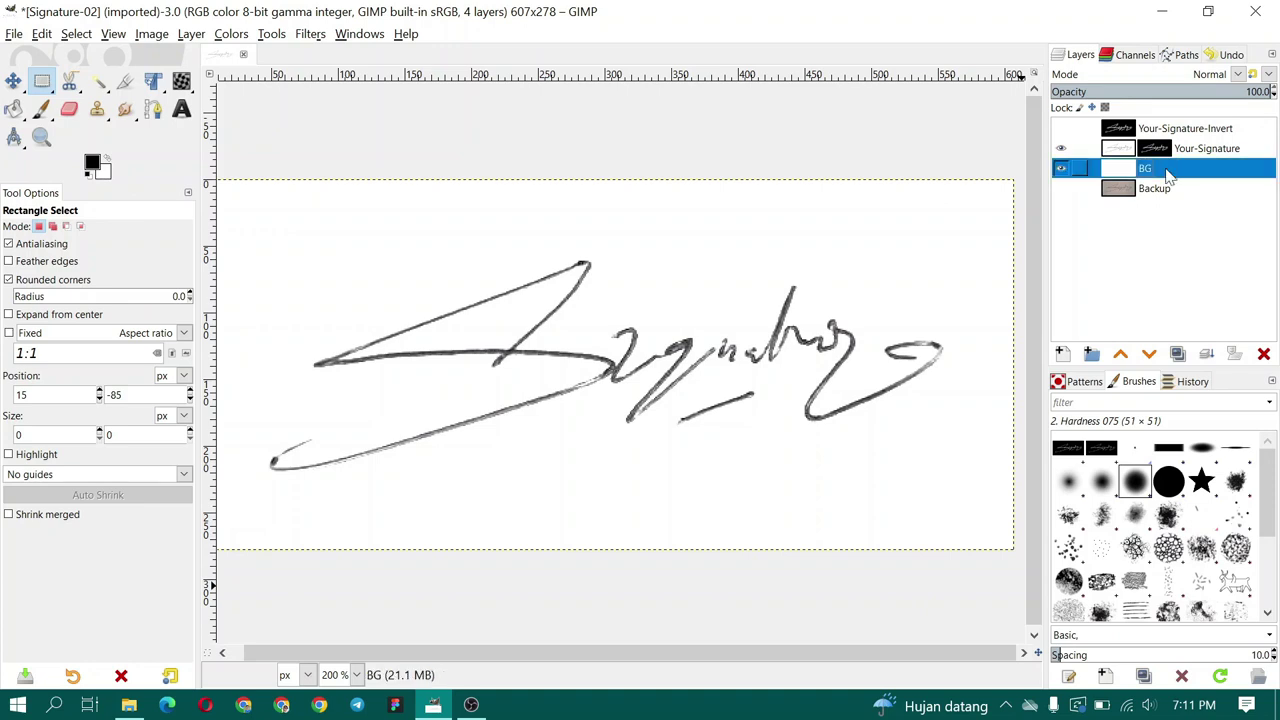
pyautogui.keyDown('ctrl'); pyautogui.scroll(-1, 545, 421); pyautogui.keyUp('ctrl')
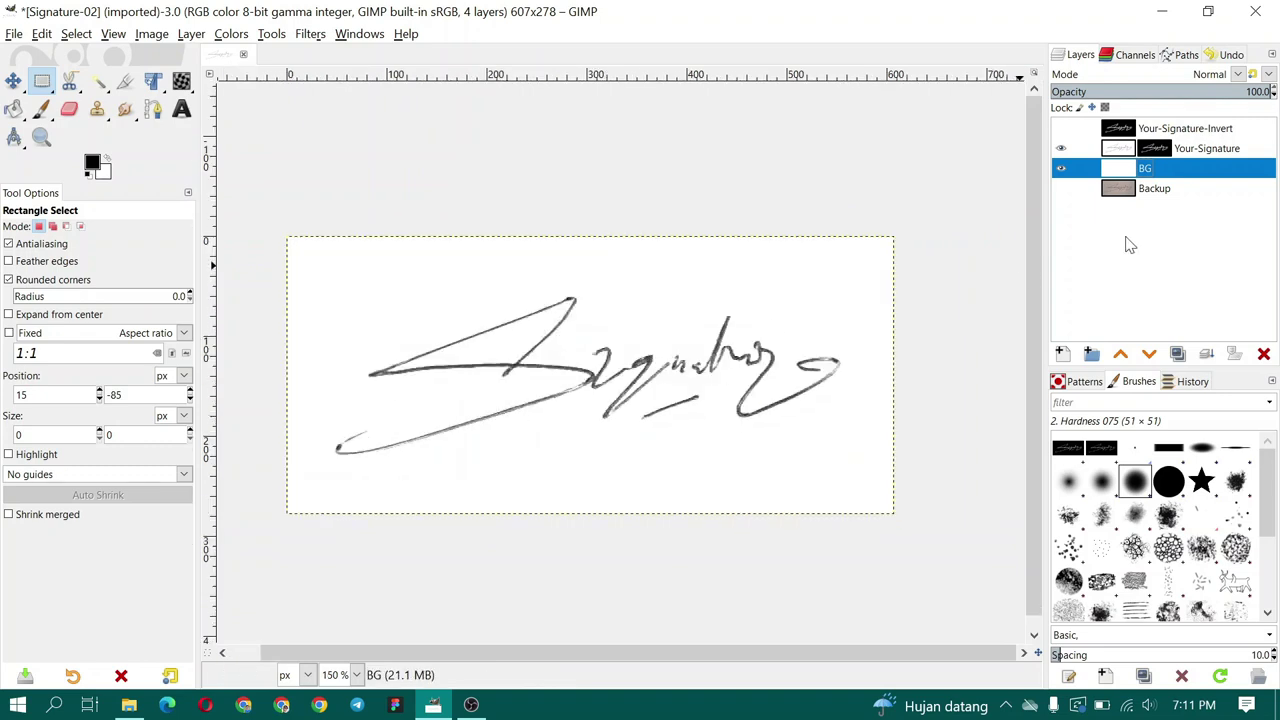
# - Check Your-Signature's layer options without changes, then make BG the active layer
pyautogui.click(1206, 150)
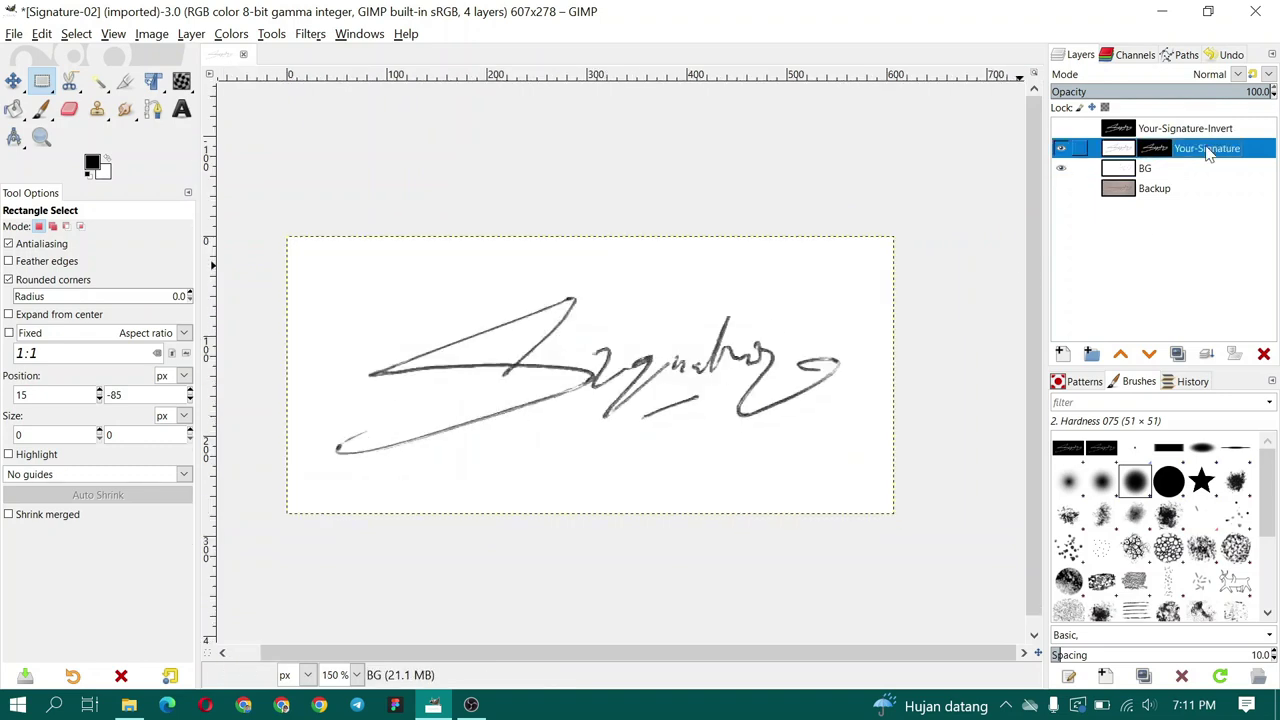
pyautogui.rightClick(1206, 150)
pyautogui.click(1238, 197)
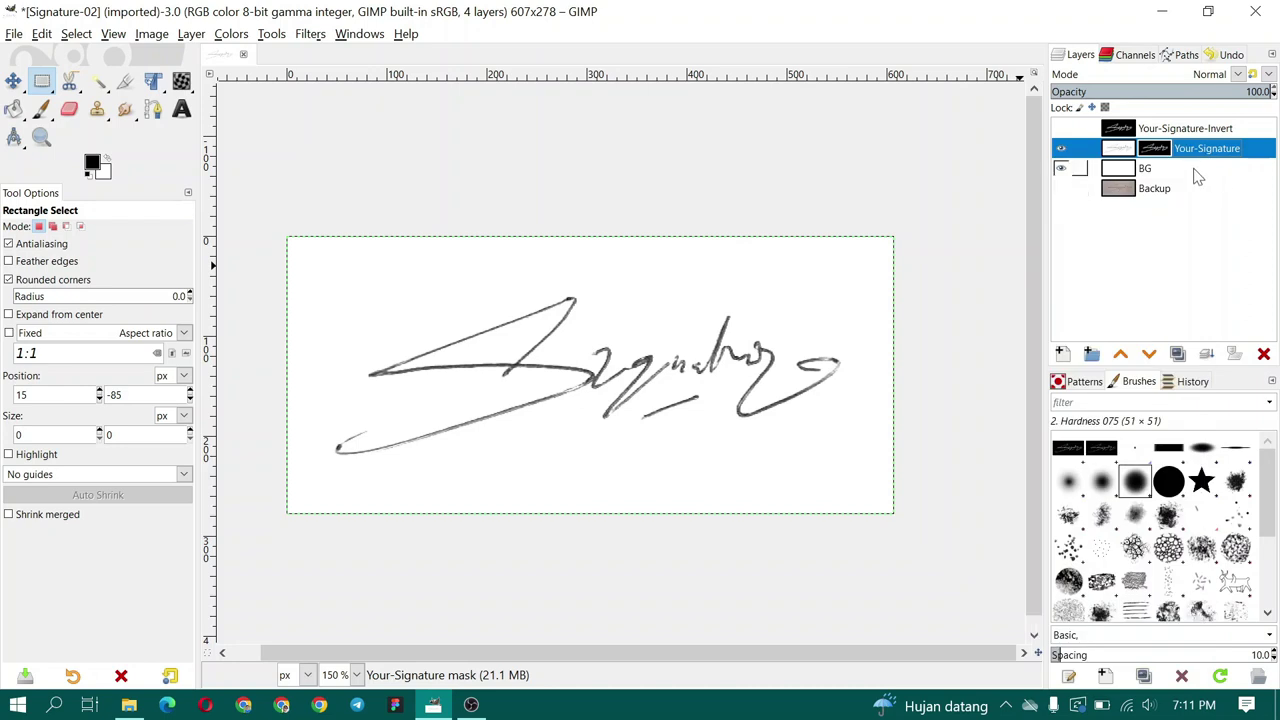
pyautogui.click(1197, 170)
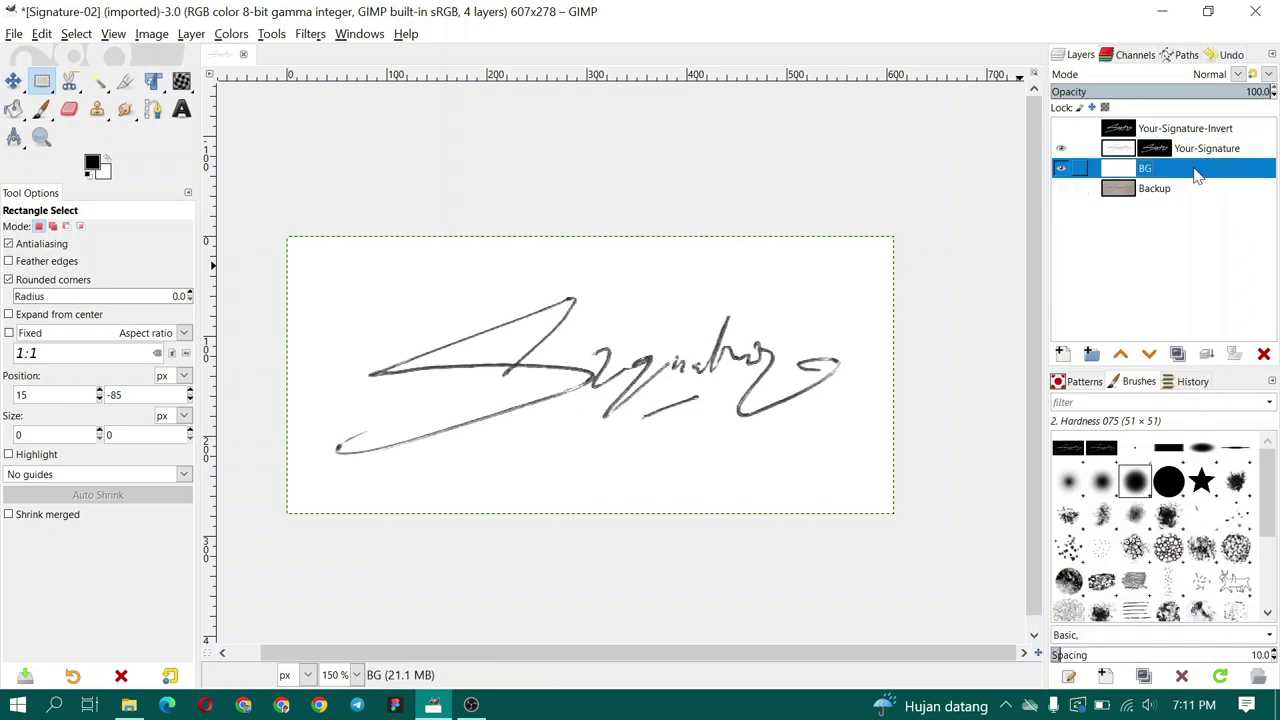
# - Open pexels-cottonbro-studio-5184954 from the Footage folder in GIMP, then minimize Explorer
pyautogui.click(129, 705)
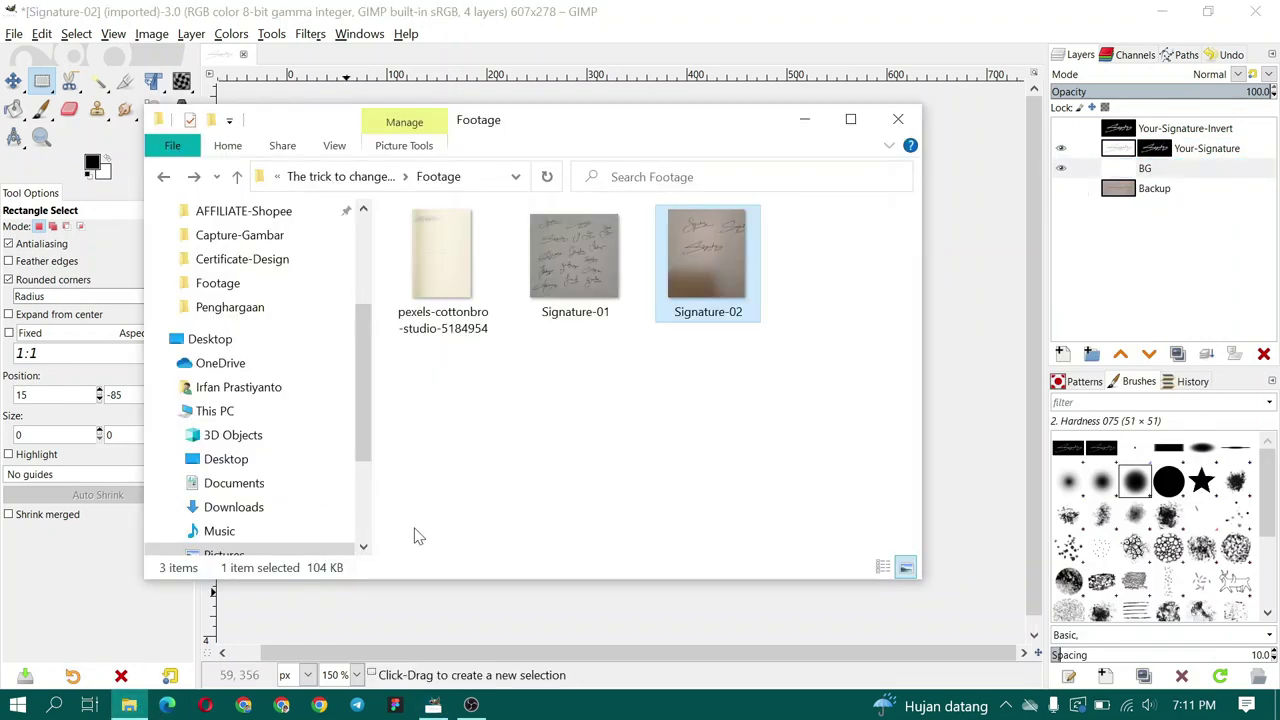
pyautogui.rightClick(442, 256)
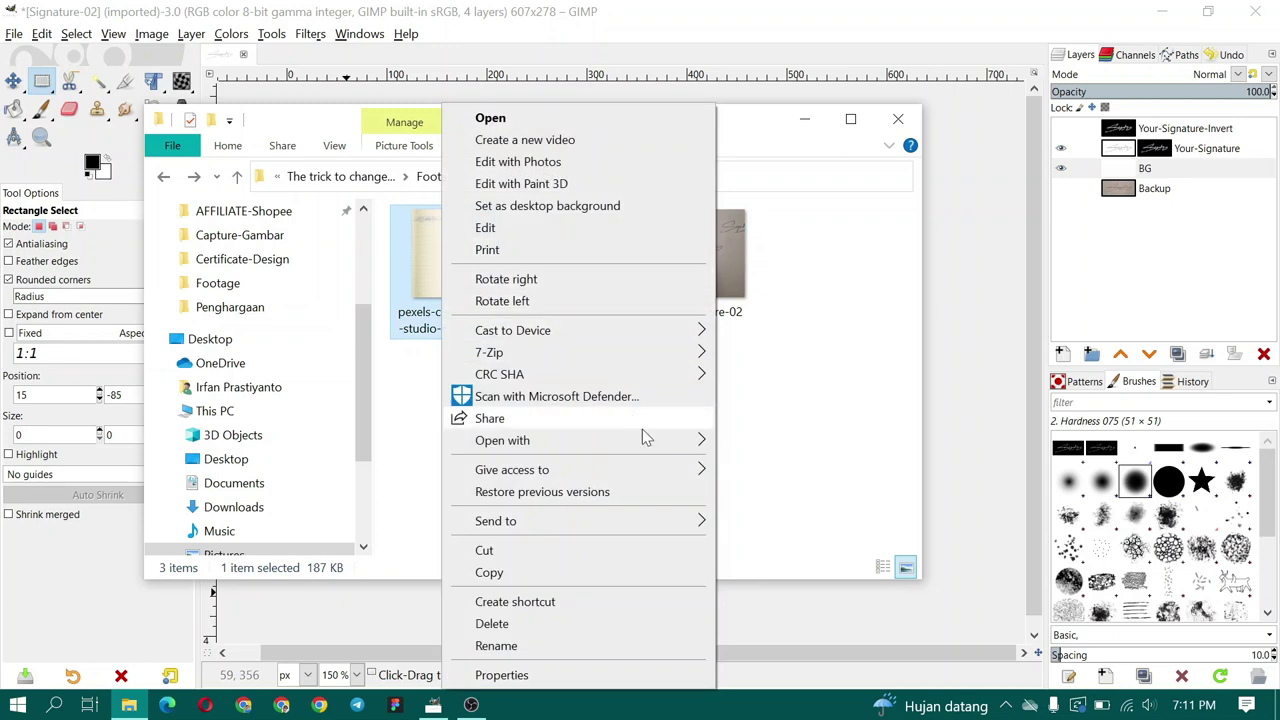
pyautogui.moveTo(502, 440)
pyautogui.click(760, 464)
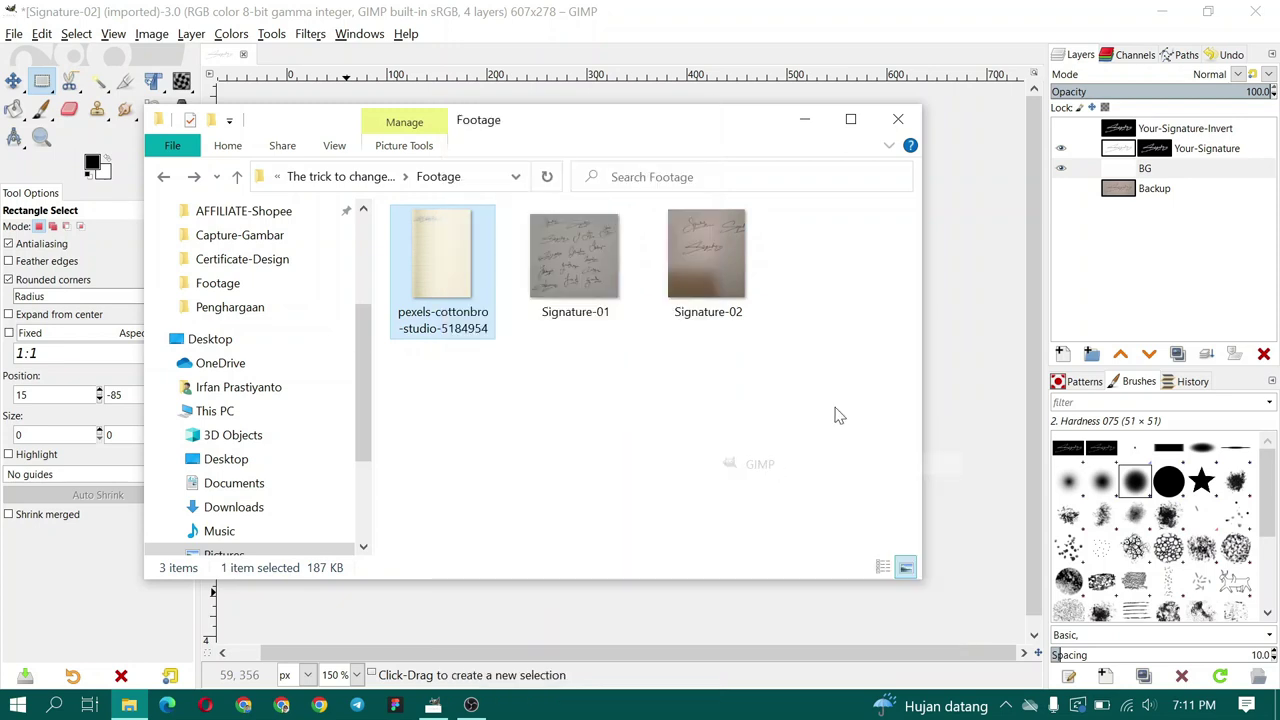
pyautogui.click(814, 120)
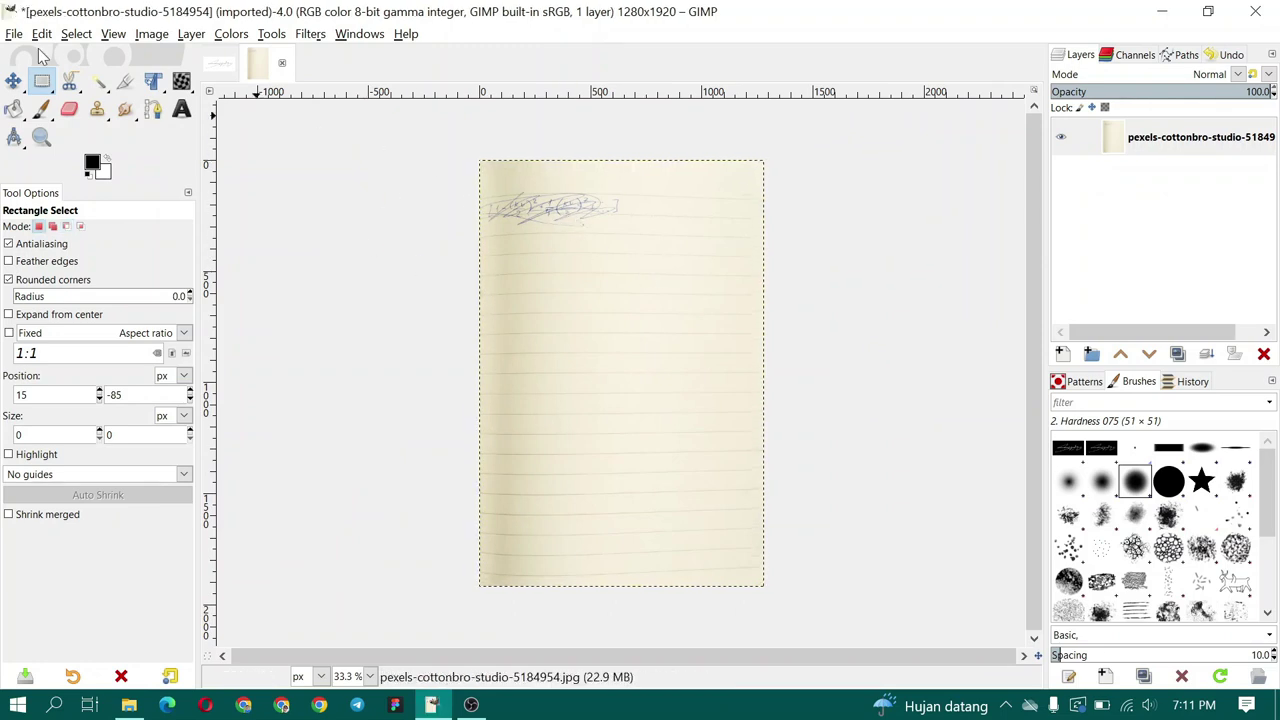
# - Copy the whole paper photo and paste it into Signature-02 as a new layer
pyautogui.click(76, 34)
pyautogui.click(82, 60)
pyautogui.click(41, 34)
pyautogui.click(57, 134)
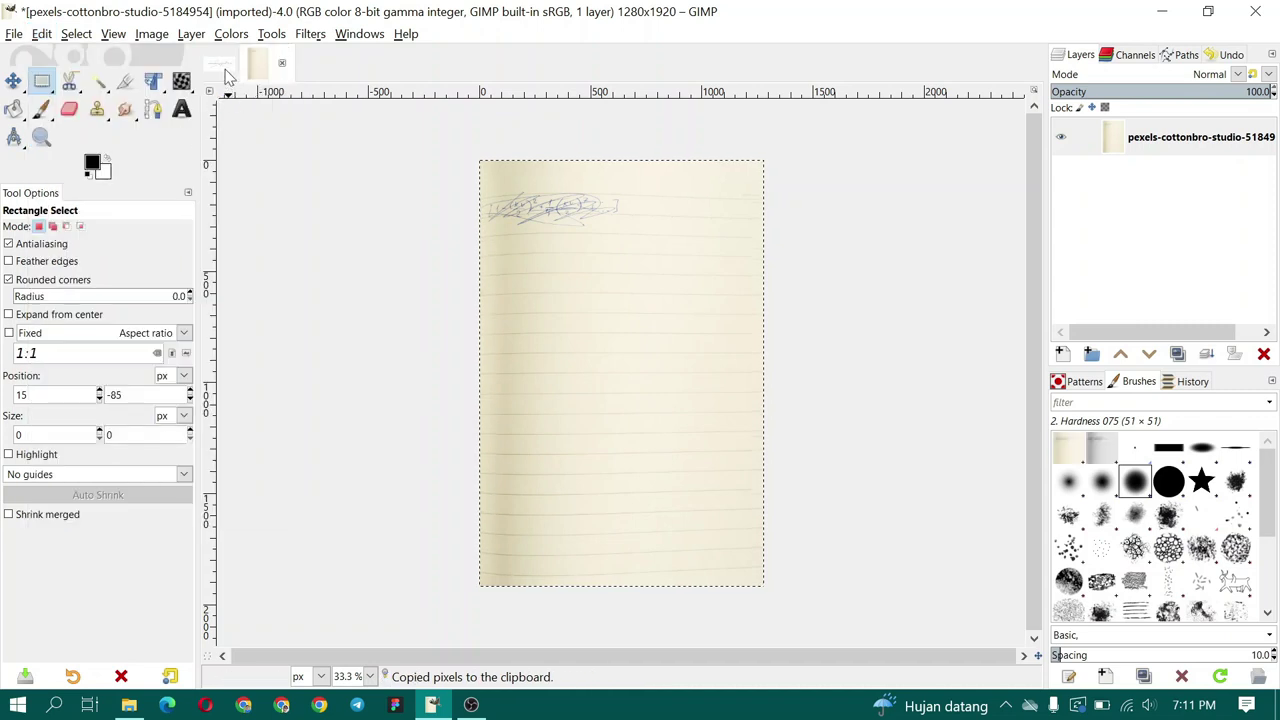
pyautogui.click(222, 66)
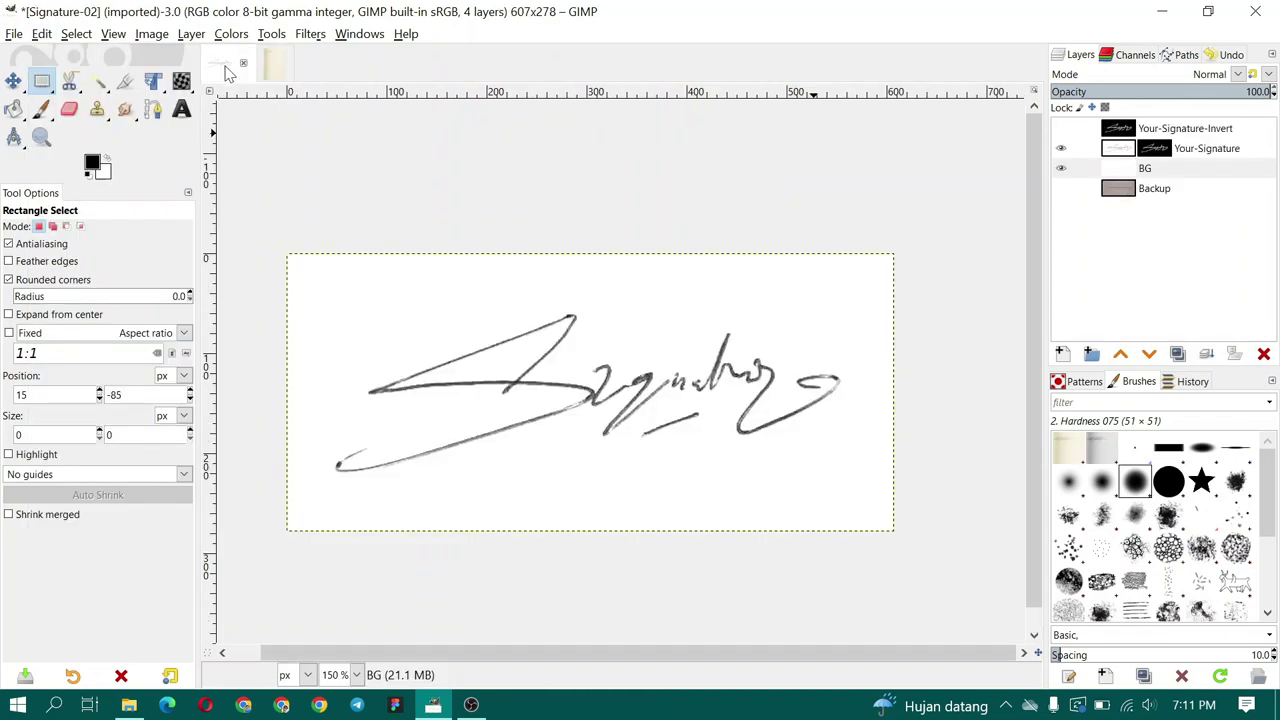
pyautogui.click(41, 34)
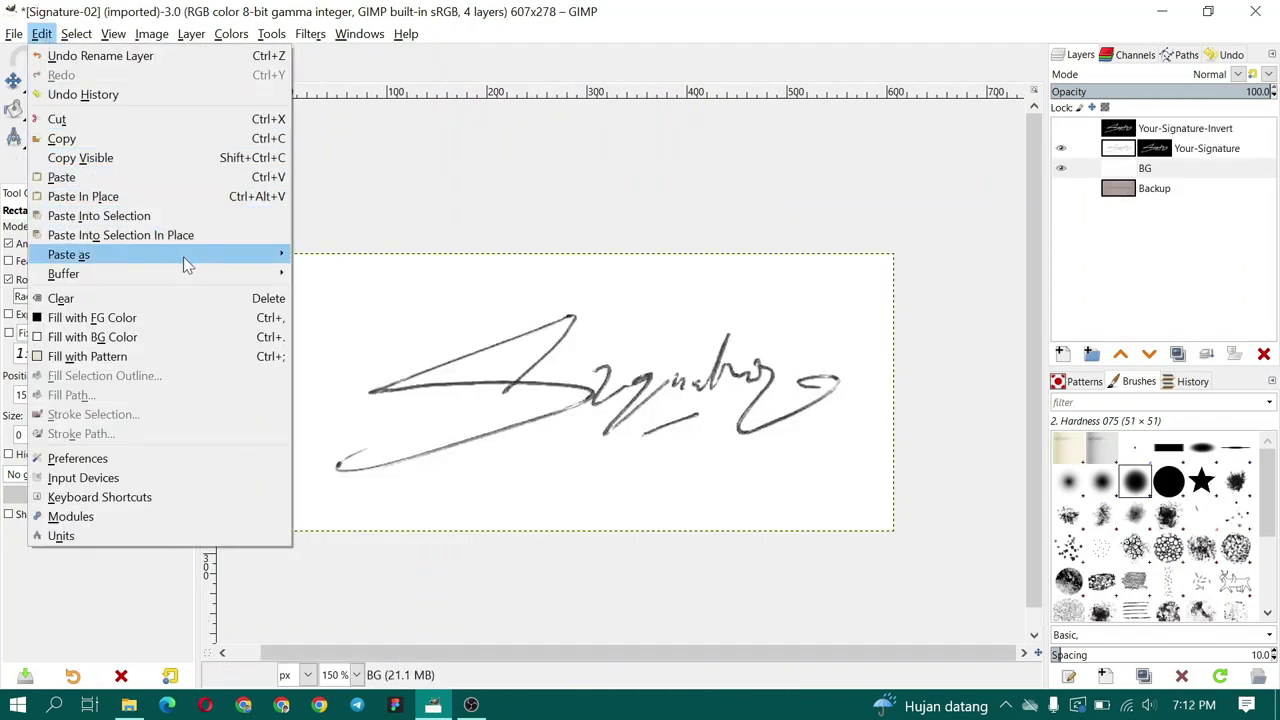
pyautogui.click(340, 252)
pyautogui.keyDown('ctrl'); pyautogui.scroll(-4, 625, 424); pyautogui.keyUp('ctrl')
pyautogui.keyDown('ctrl'); pyautogui.scroll(-1, 625, 410); pyautogui.keyUp('ctrl')
# - Scale the pasted paper layer down to 680×1020 with the Scale tool
pyautogui.click(151, 84)
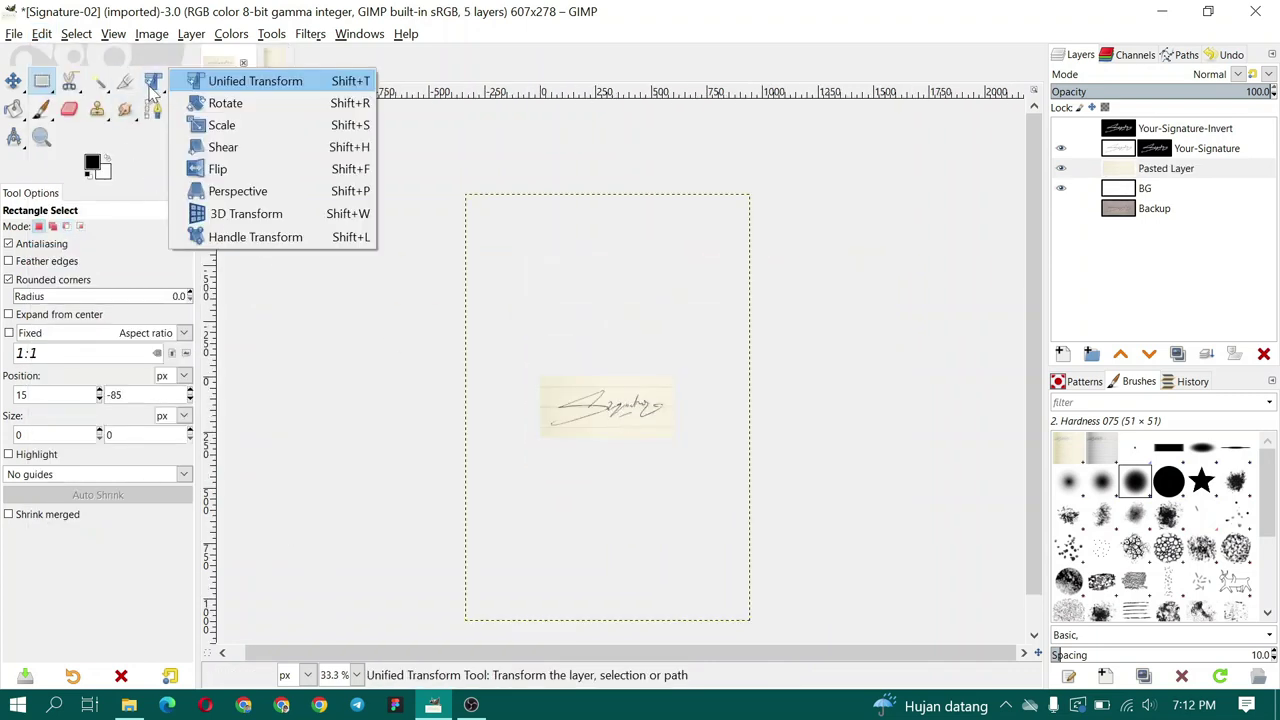
pyautogui.click(258, 125)
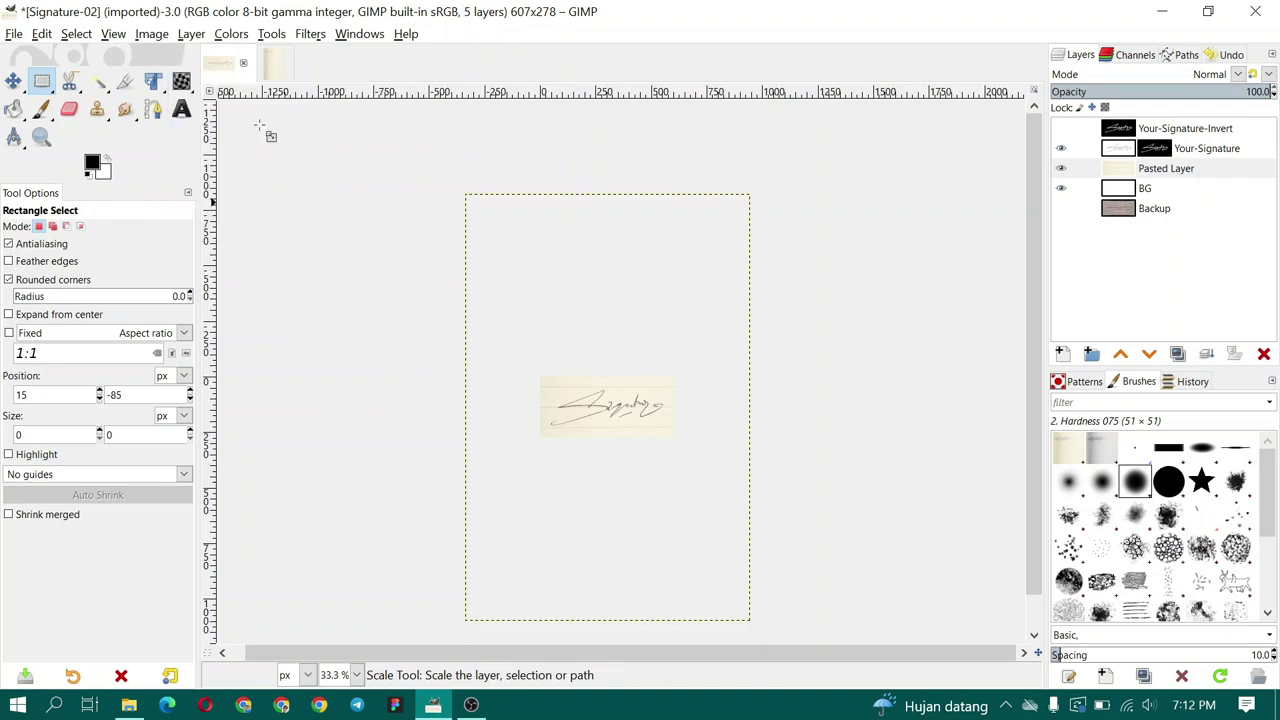
pyautogui.click(630, 414)
pyautogui.moveTo(467, 196); pyautogui.dragTo(533, 297)
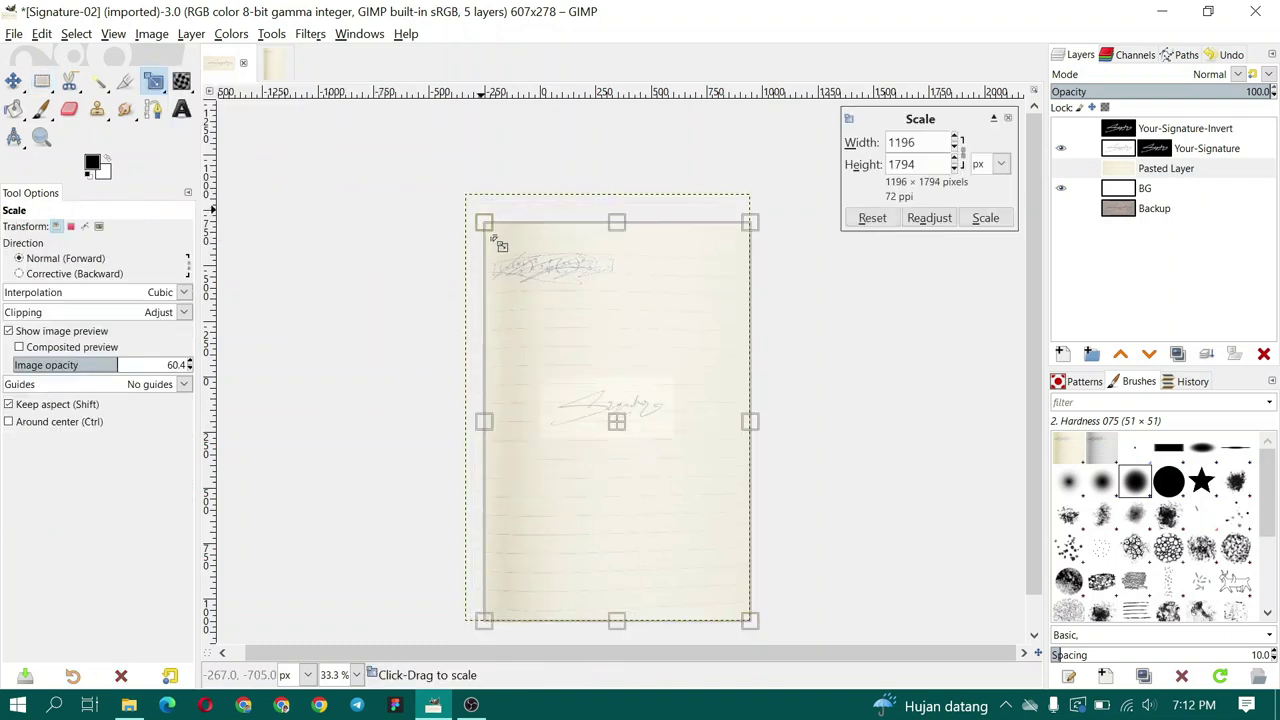
pyautogui.moveTo(749, 620); pyautogui.dragTo(686, 525)
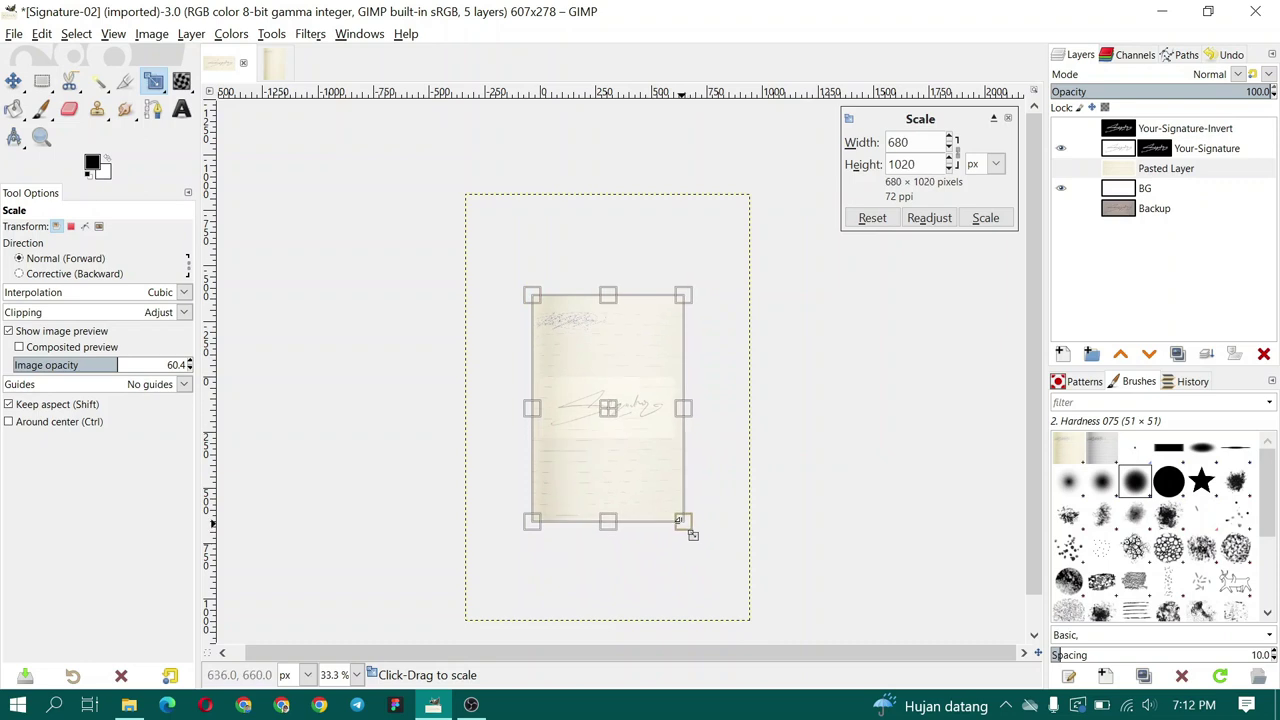
pyautogui.click(982, 218)
pyautogui.scroll(3, 622, 430)
pyautogui.scroll(1, 626, 400)
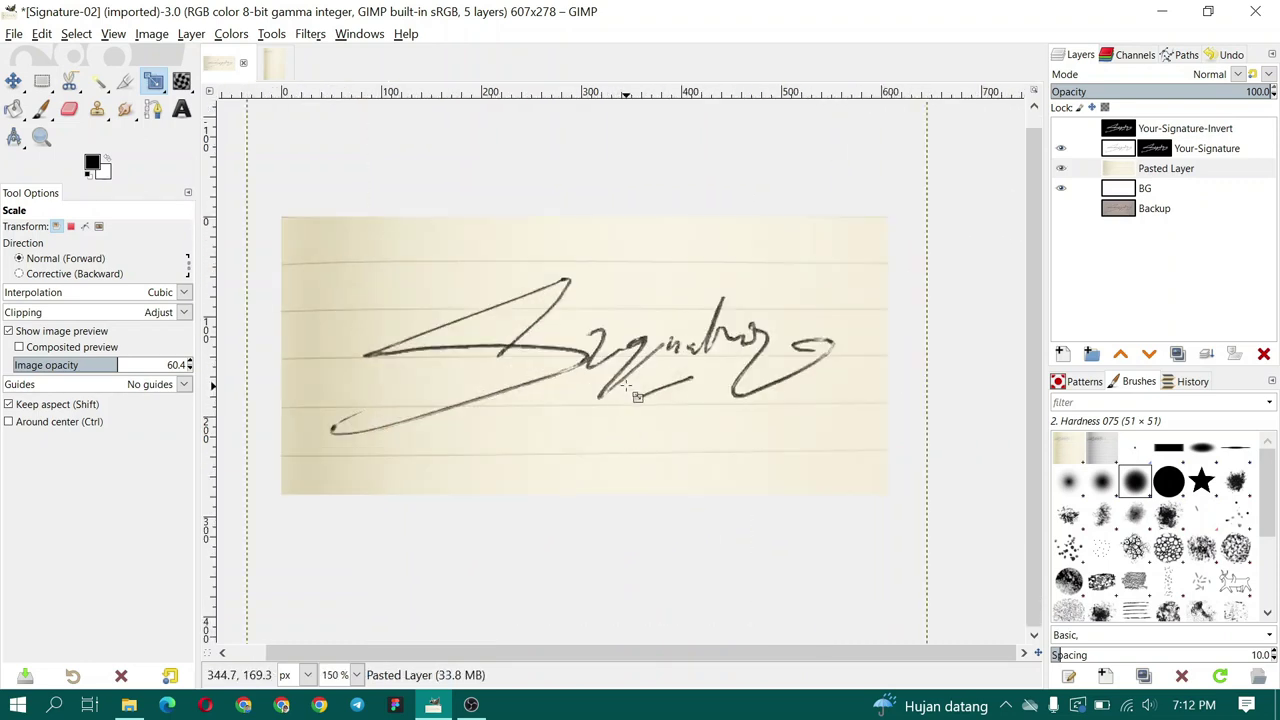
pyautogui.scroll(1, 630, 390)
pyautogui.scroll(-1, 660, 405)
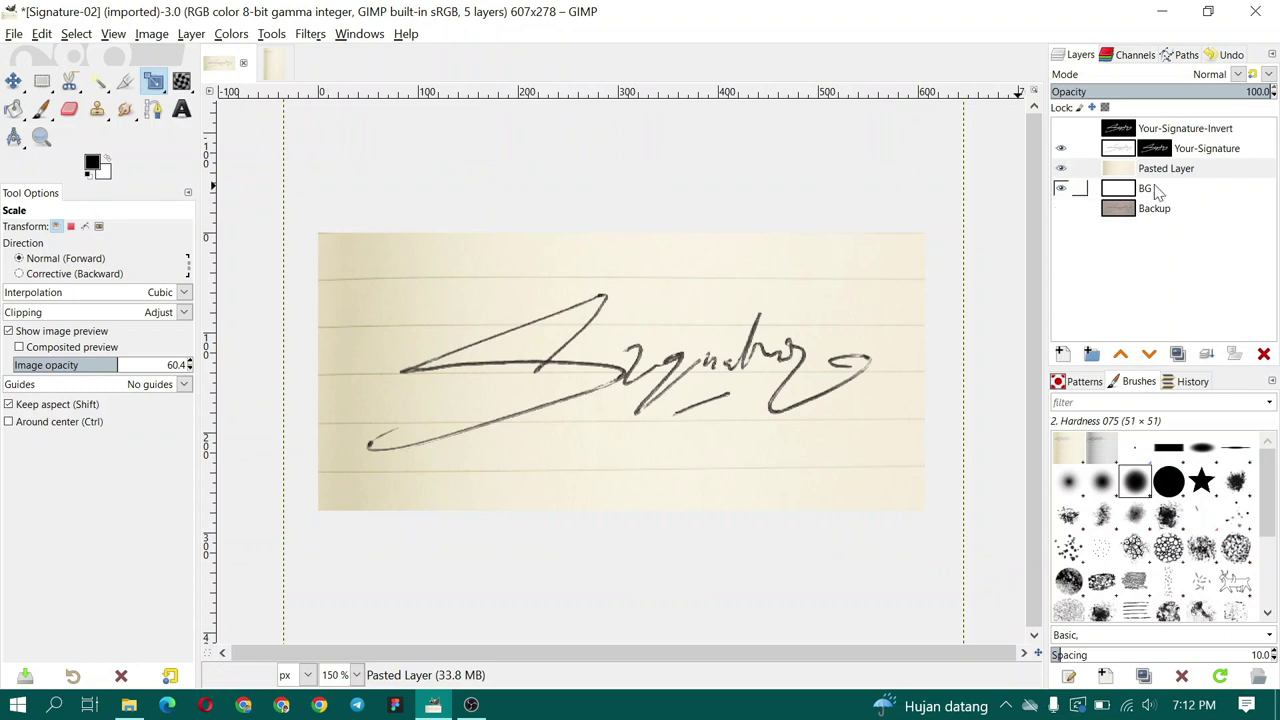
# - Rename the pasted layer Paper and hide the Paper and BG layers
pyautogui.doubleClick(1164, 169)
pyautogui.write('Paper')
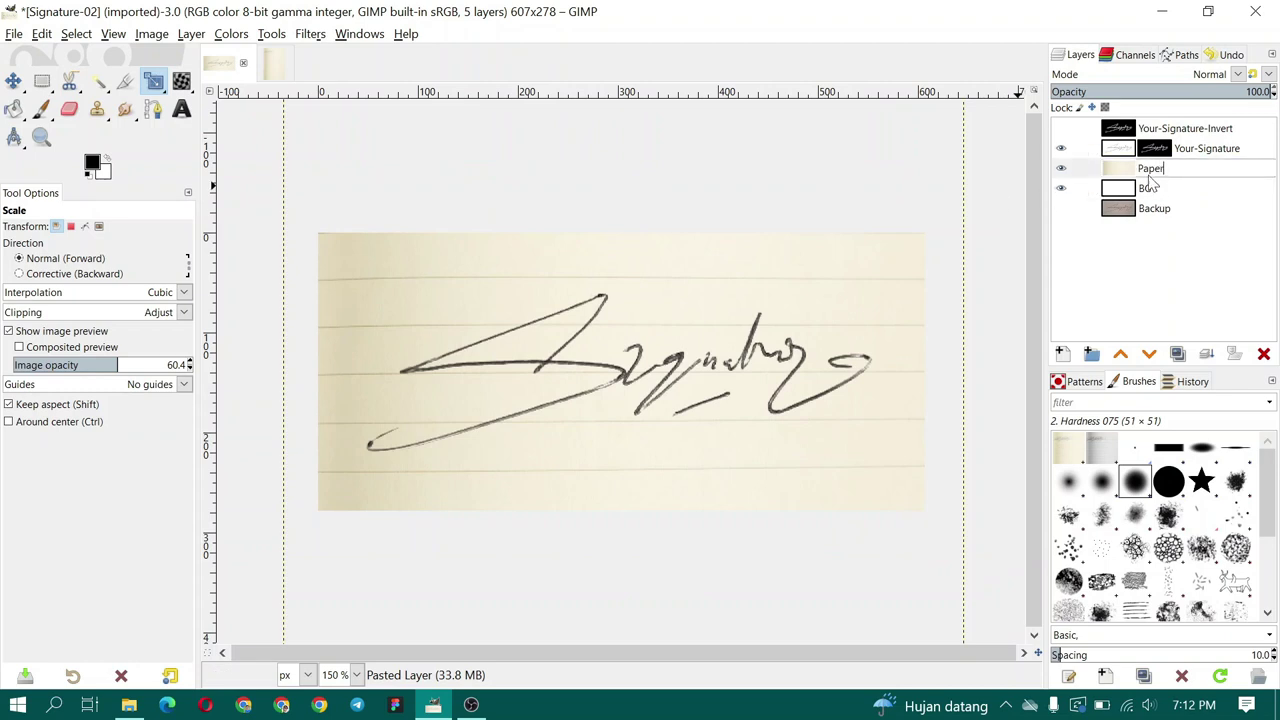
pyautogui.press('Return')
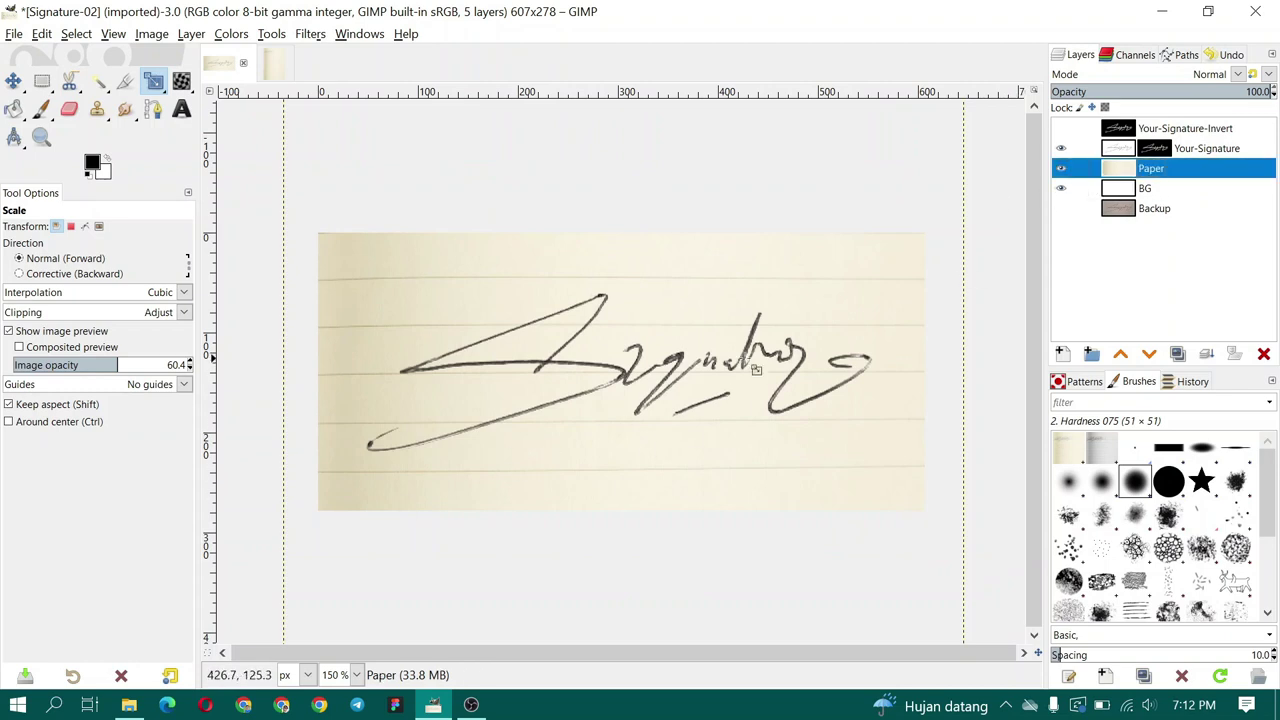
pyautogui.click(1061, 168)
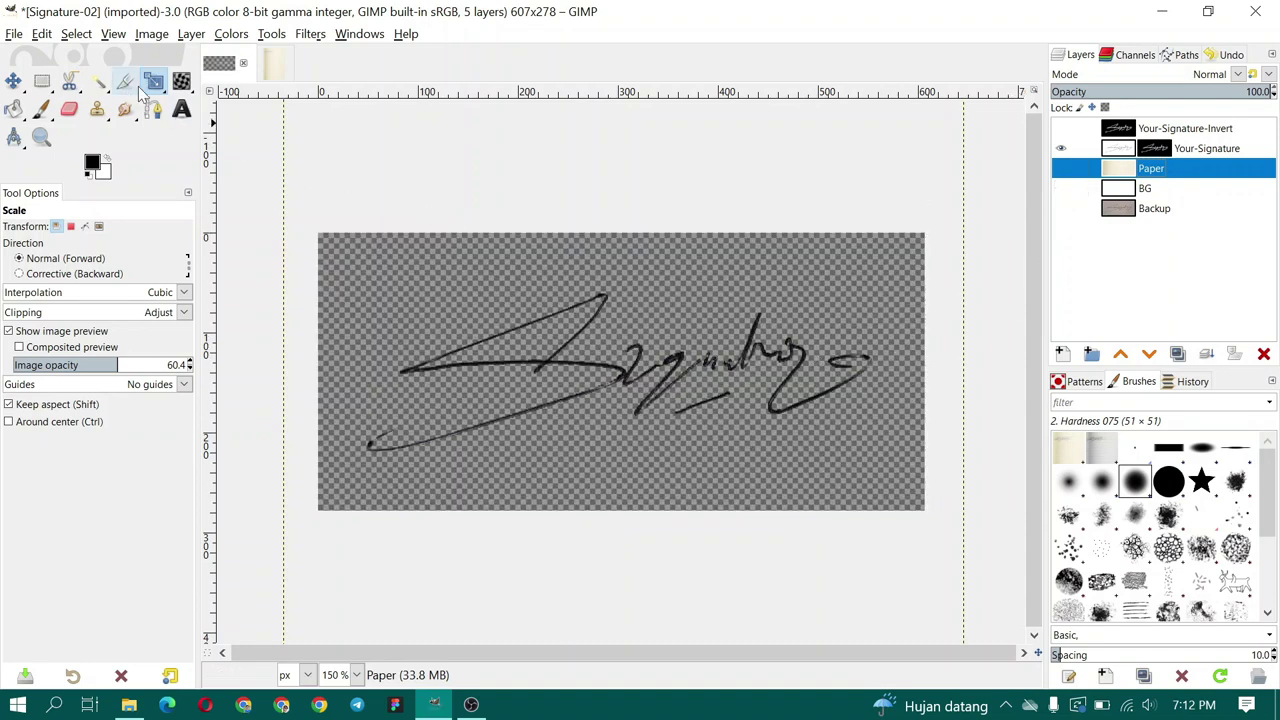
# - Export the image as Signature-FINAL.png into the folder above Footage
pyautogui.click(14, 36)
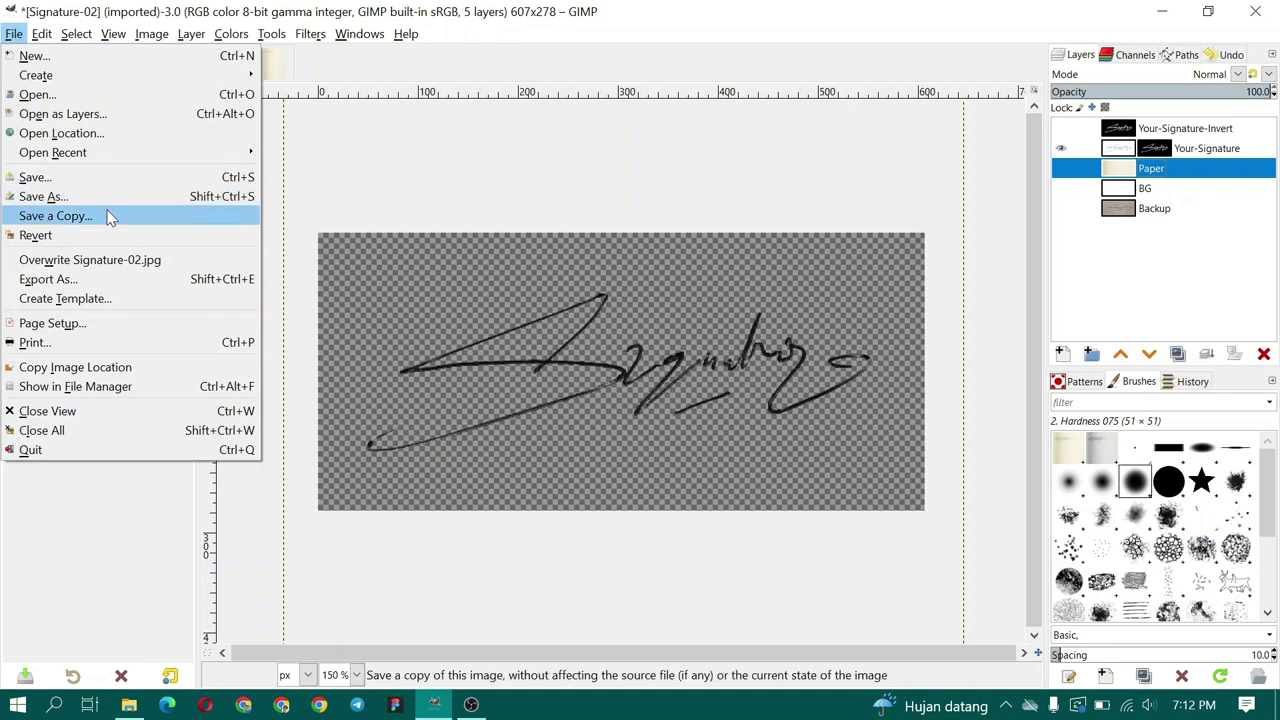
pyautogui.click(135, 284)
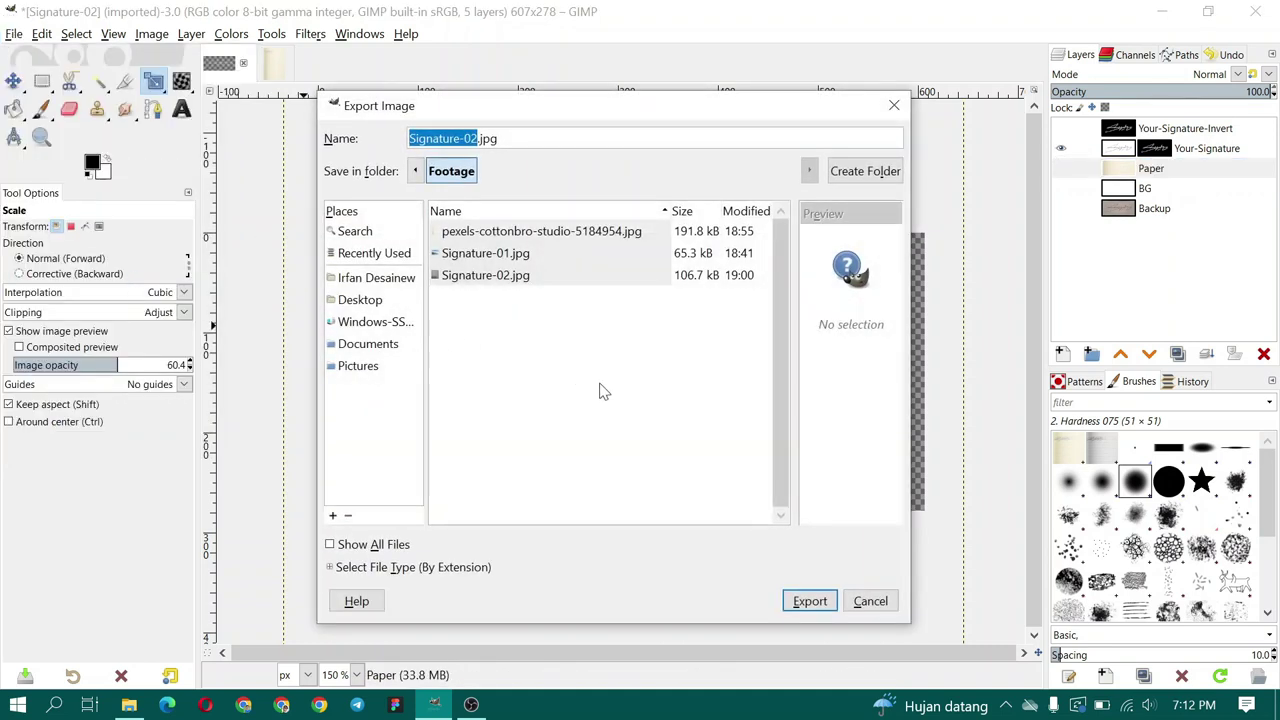
pyautogui.press('Right')
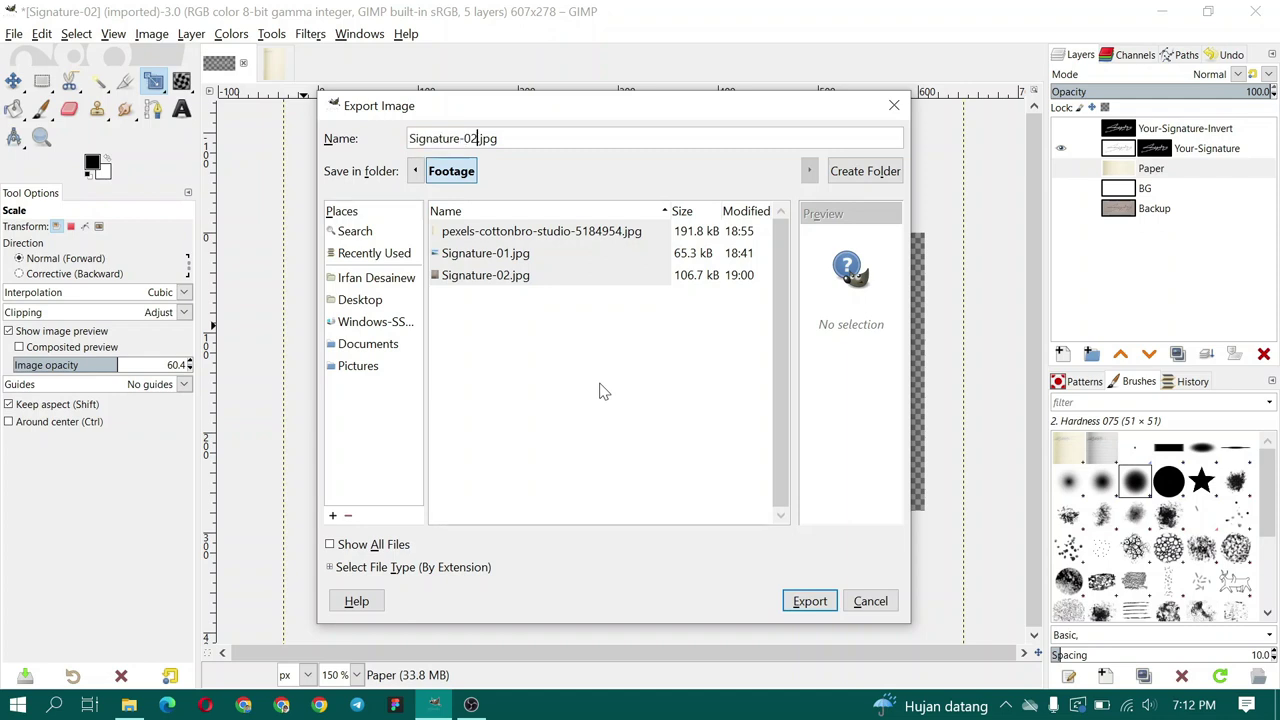
pyautogui.write('FIN')
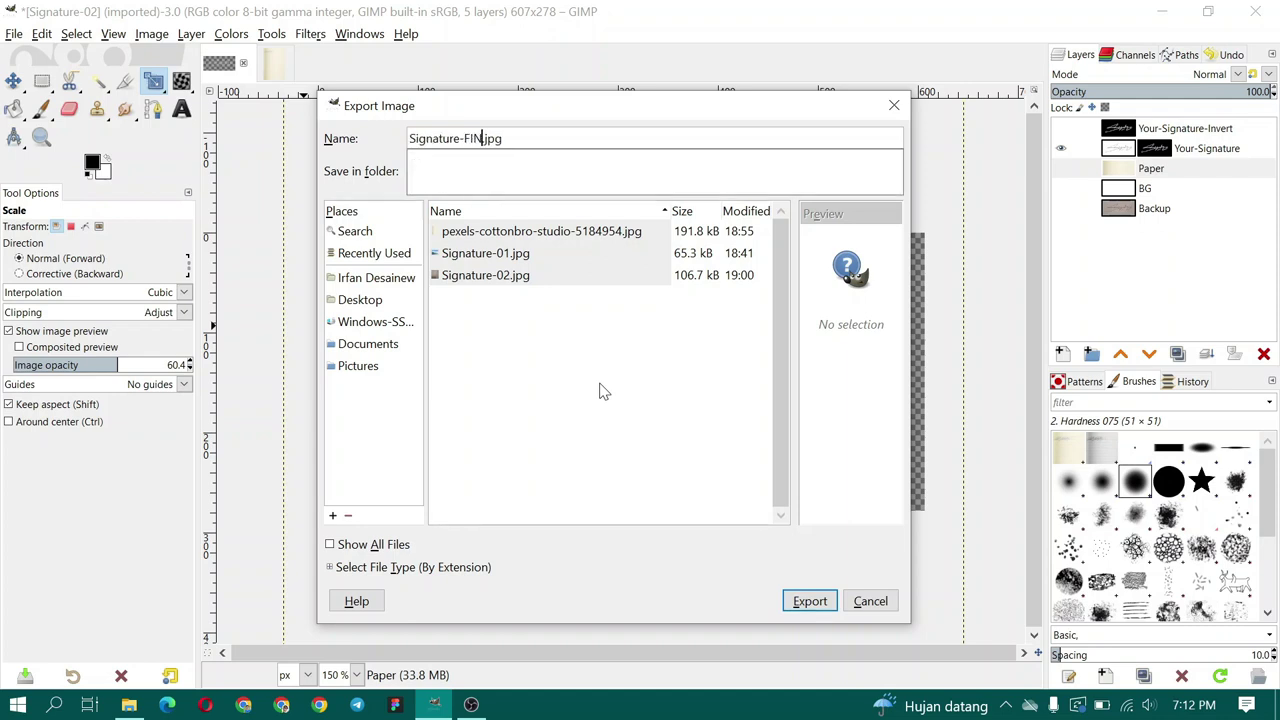
pyautogui.write('AL')
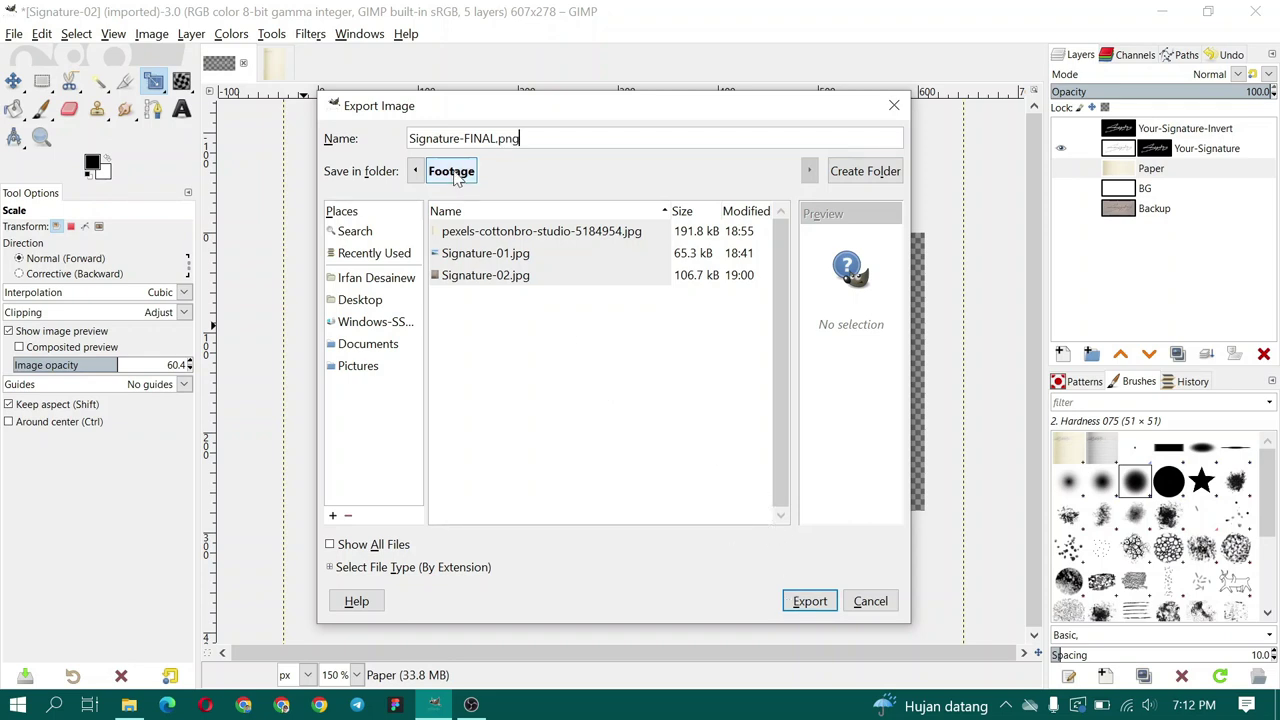
pyautogui.click(415, 171)
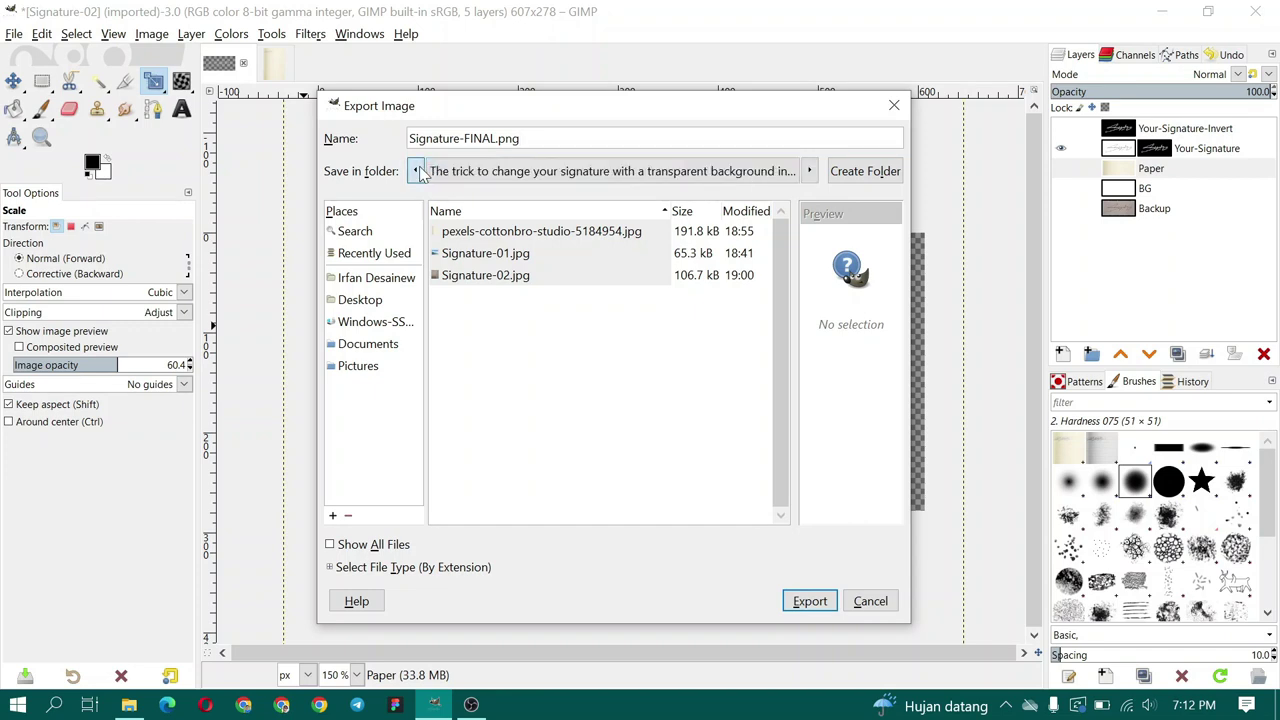
pyautogui.click(648, 174)
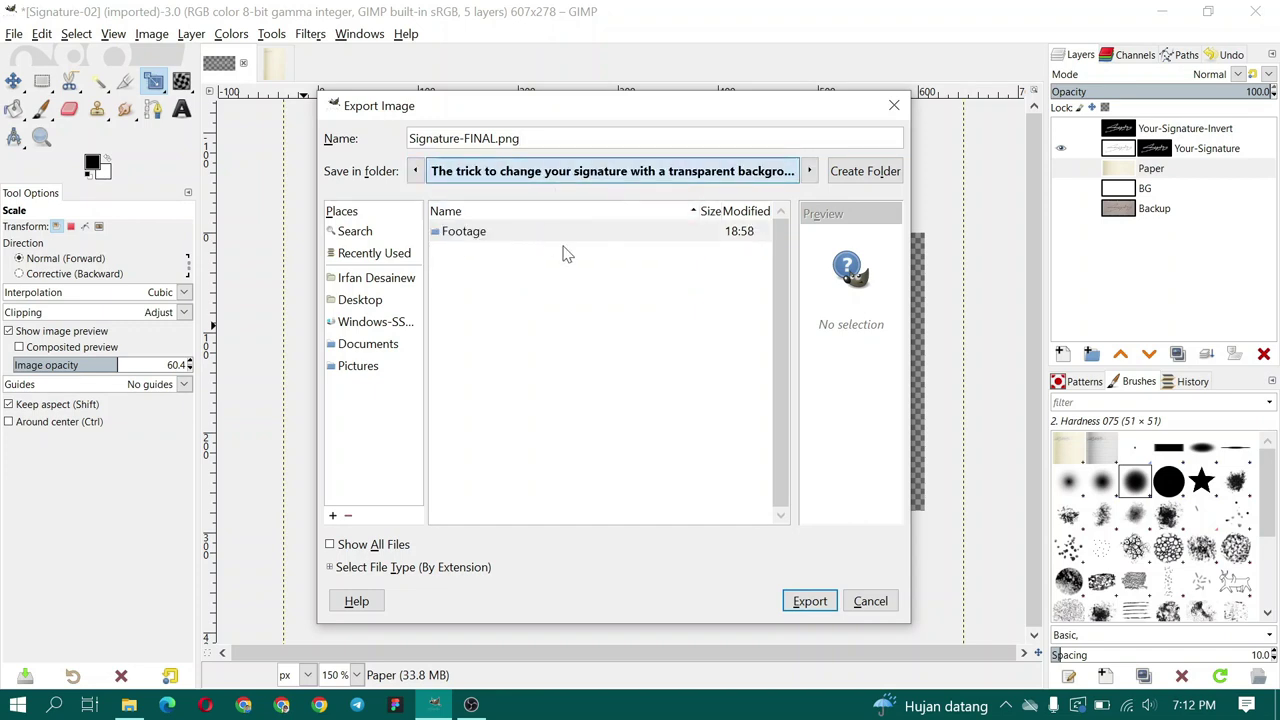
pyautogui.click(810, 603)
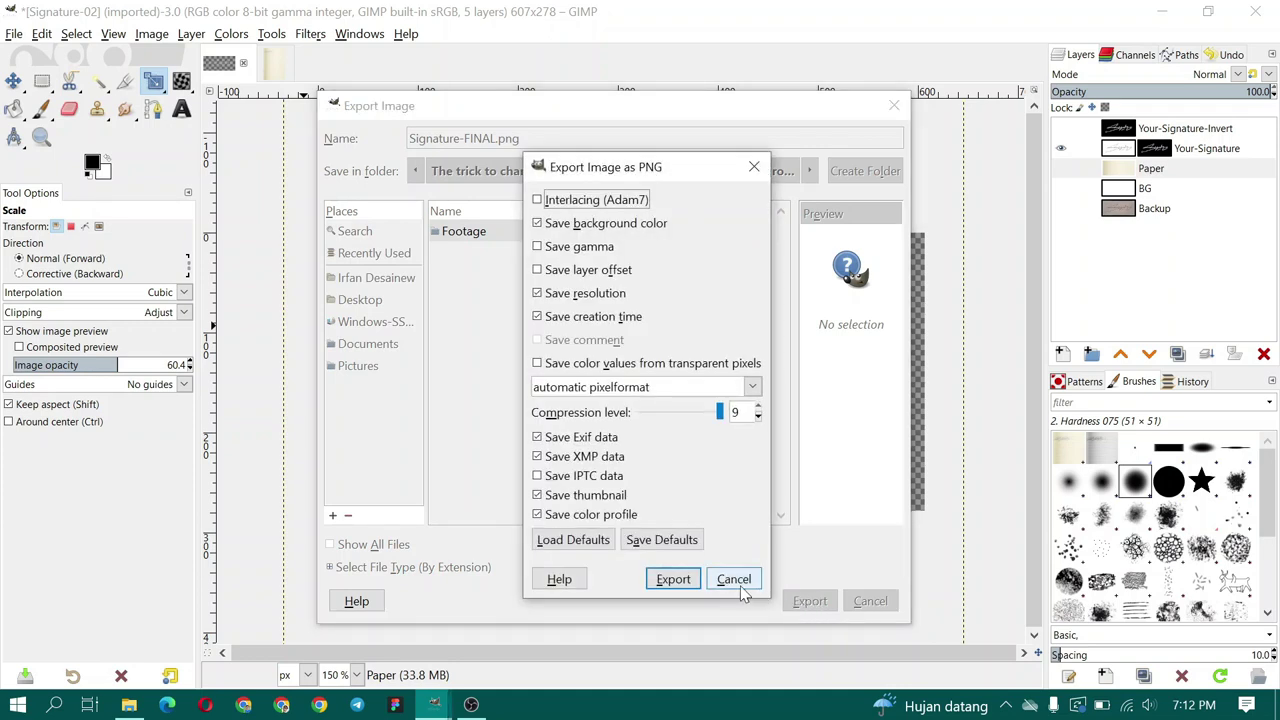
pyautogui.click(673, 580)
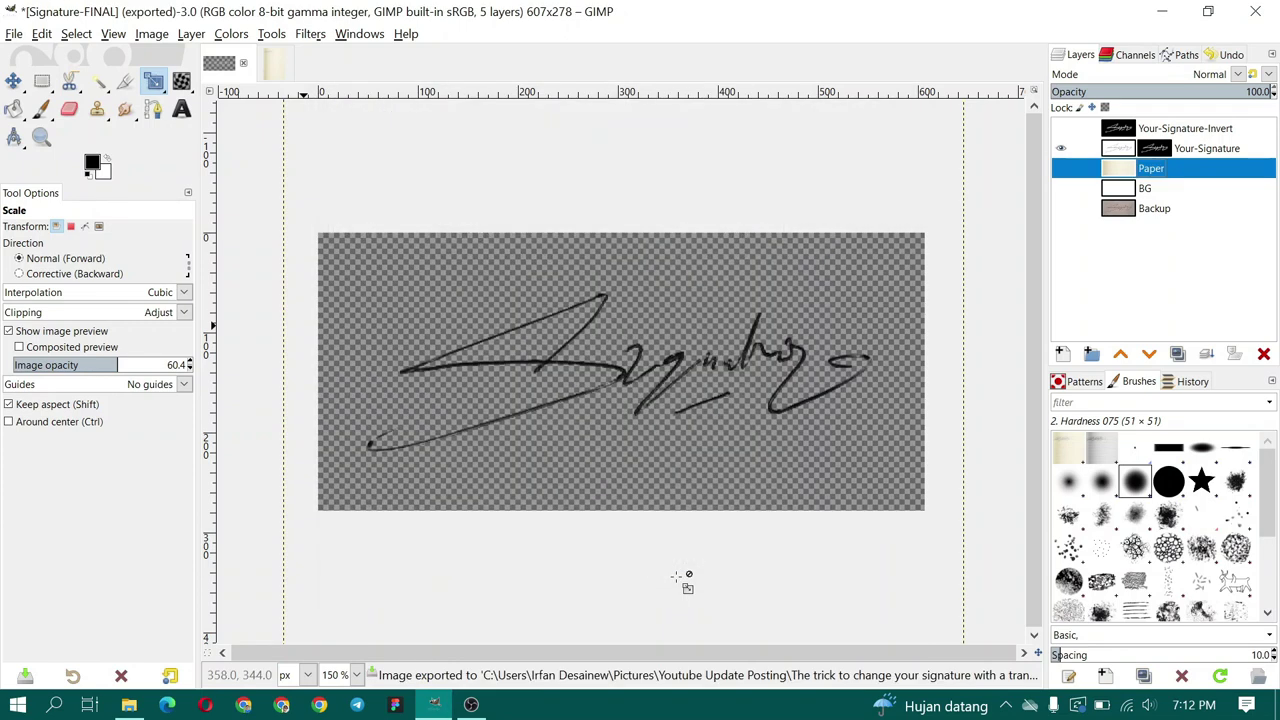
# - Preview Signature-FINAL.png in Photos from the folder above Footage, then close Photos
pyautogui.click(128, 706)
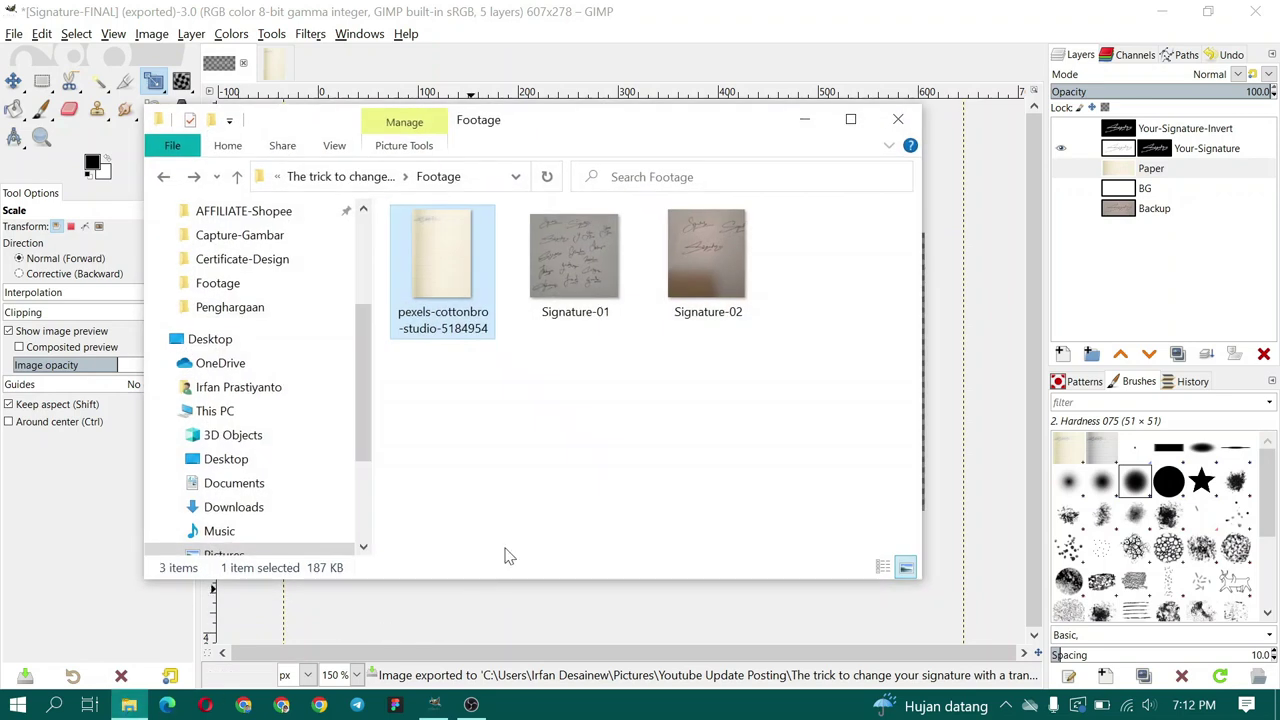
pyautogui.click(340, 176)
pyautogui.doubleClick(592, 289)
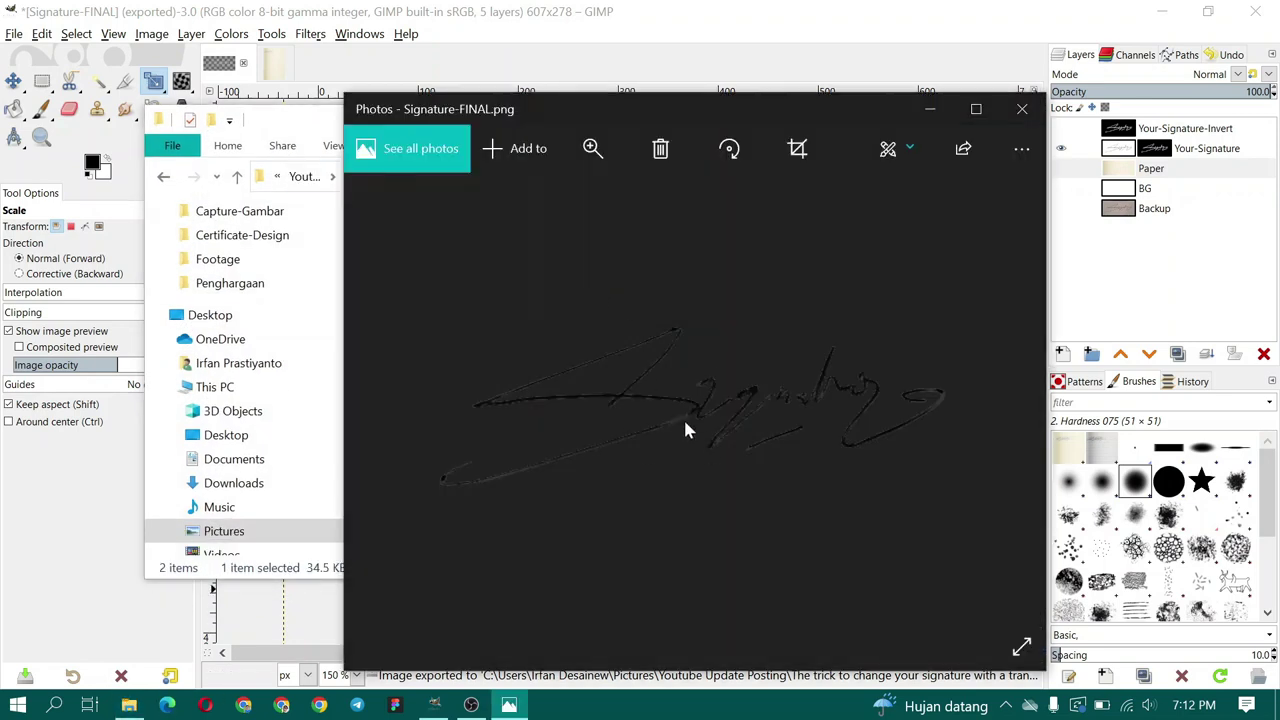
pyautogui.click(1021, 109)
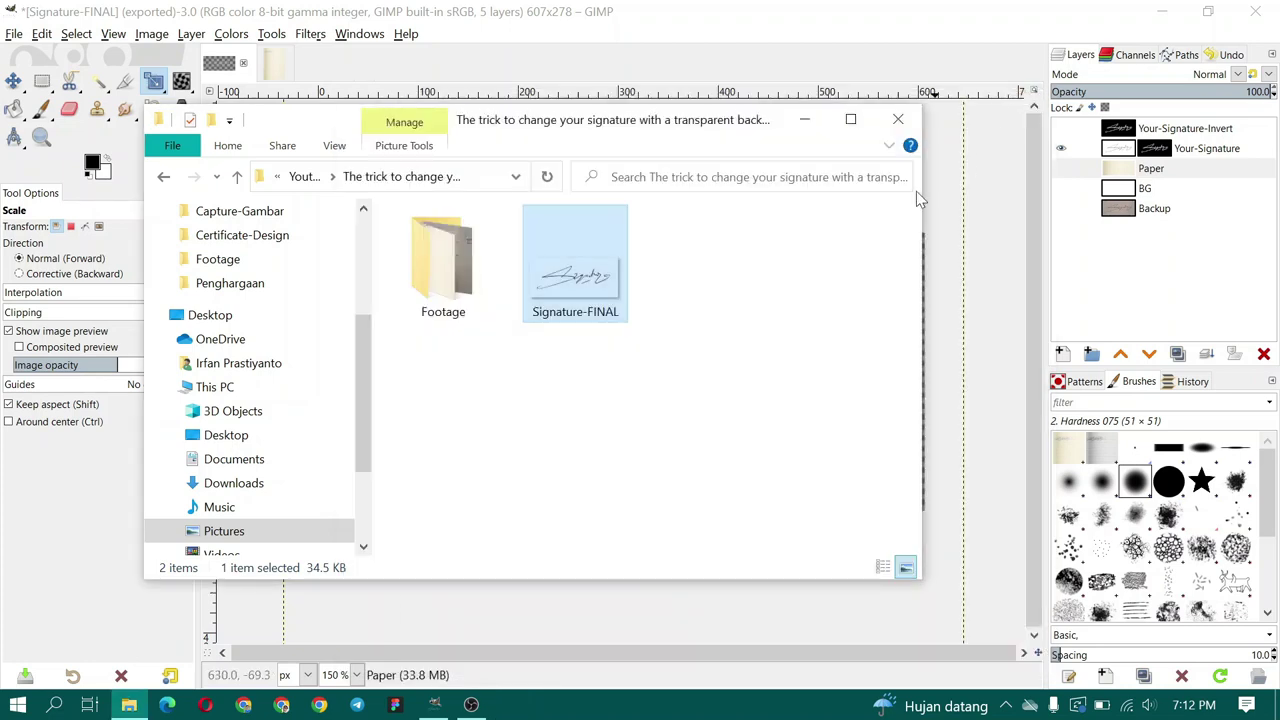
# - Minimize File Explorer to bring GIMP's transparent signature canvas back into view
pyautogui.click(804, 119)
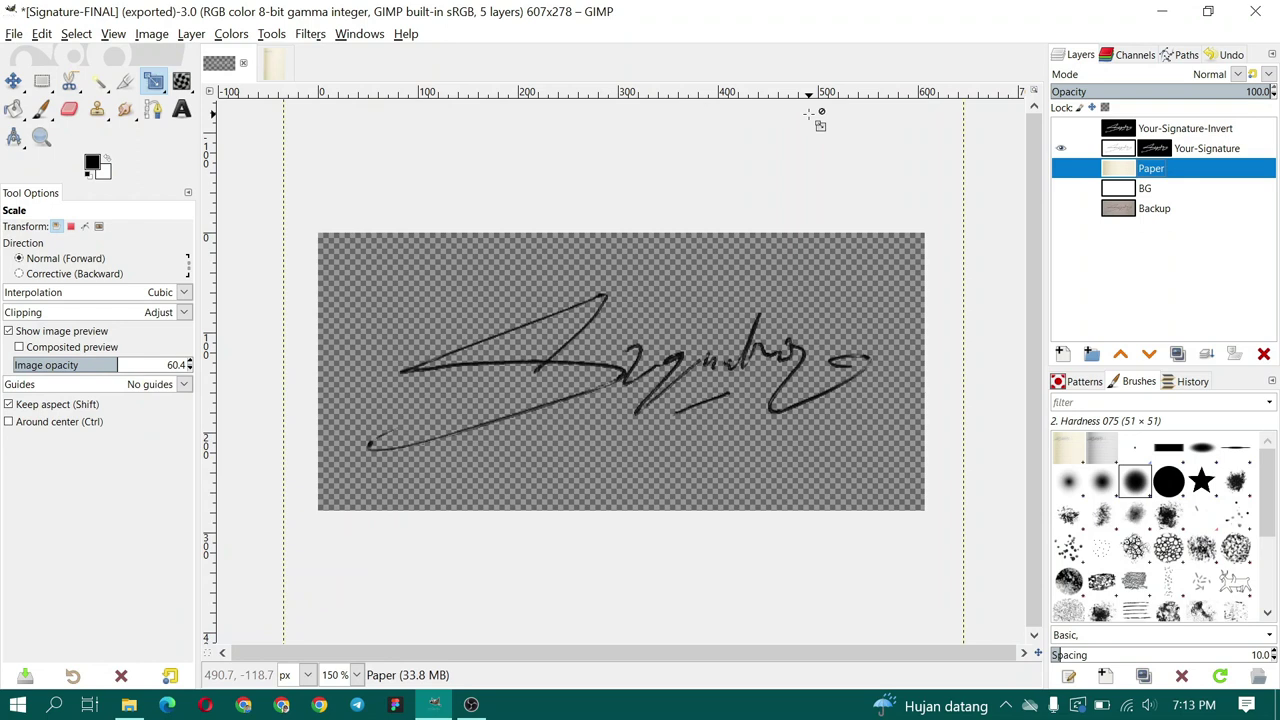